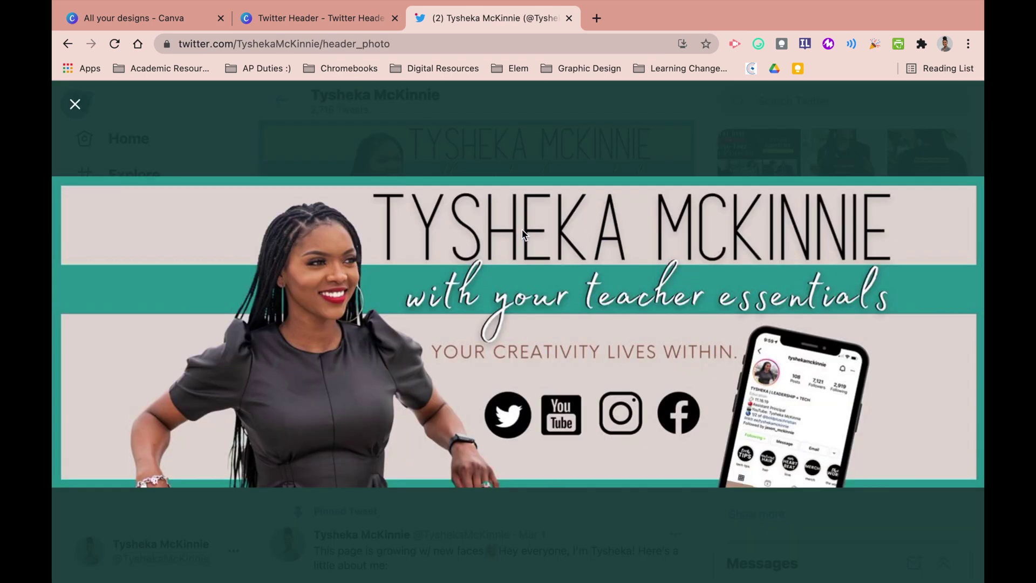
# - Add a blank page 2 and stretch a teal square frame to fill its whole edge
pyautogui.click(356, 19)
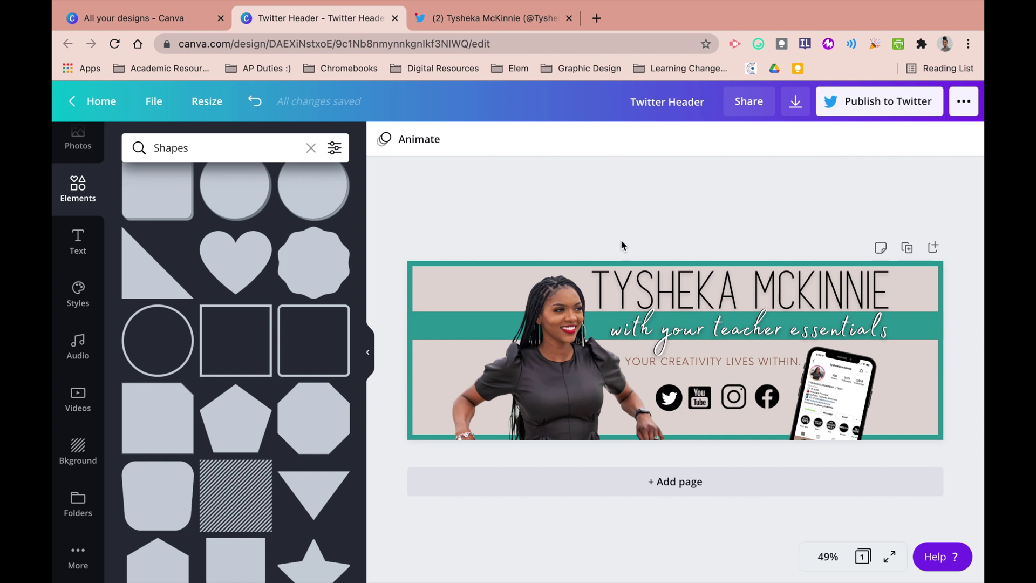
pyautogui.click(679, 482)
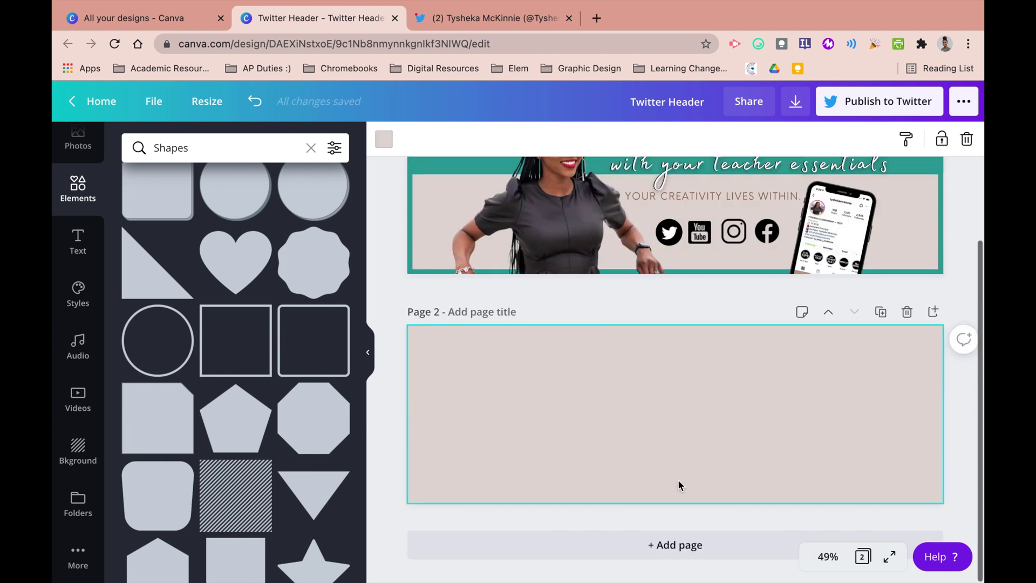
pyautogui.click(232, 347)
pyautogui.moveTo(666, 413); pyautogui.dragTo(446, 373)
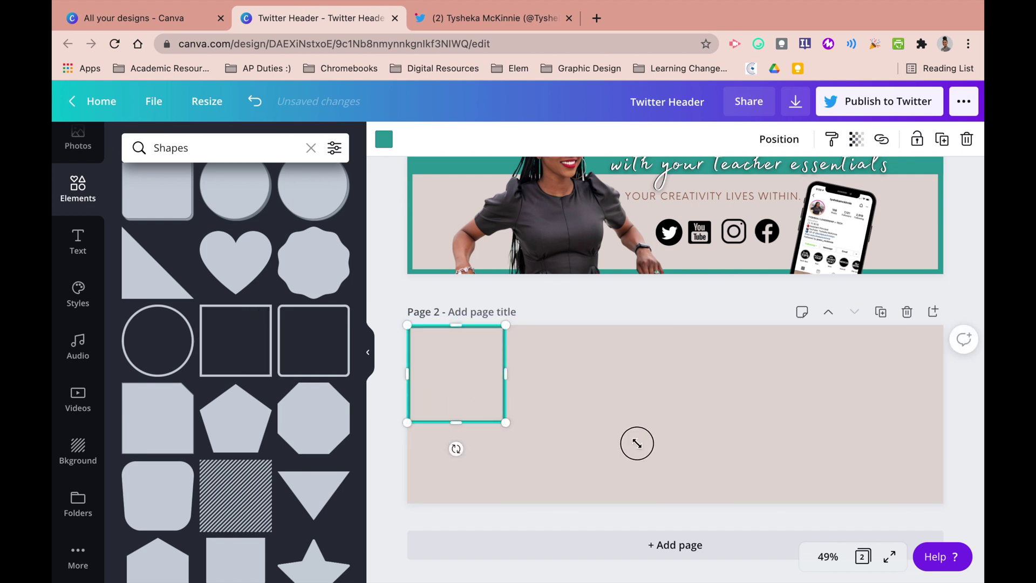
pyautogui.moveTo(636, 443); pyautogui.dragTo(644, 450)
pyautogui.moveTo(771, 420); pyautogui.dragTo(941, 430)
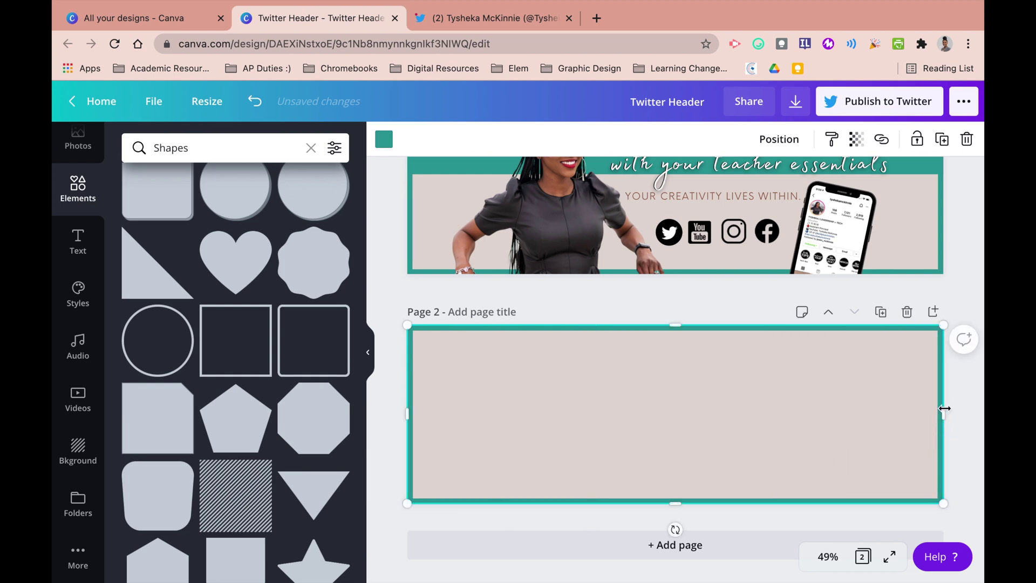
# - Add a solid square to page 2 and shape it into a full-width teal strip, 1,500 by 83
pyautogui.click(963, 387)
pyautogui.scroll(5, 260, 417)
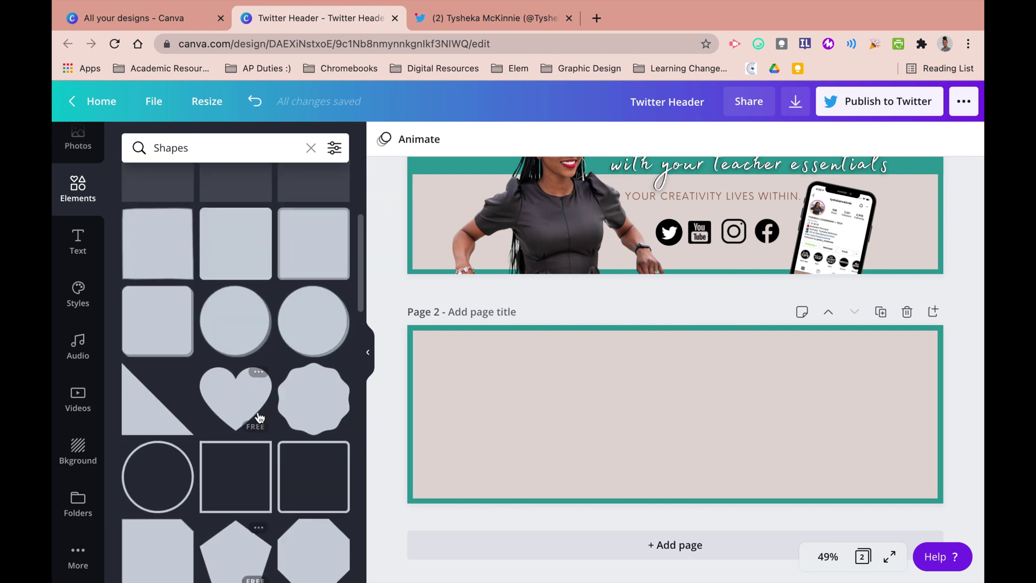
pyautogui.scroll(3, 260, 417)
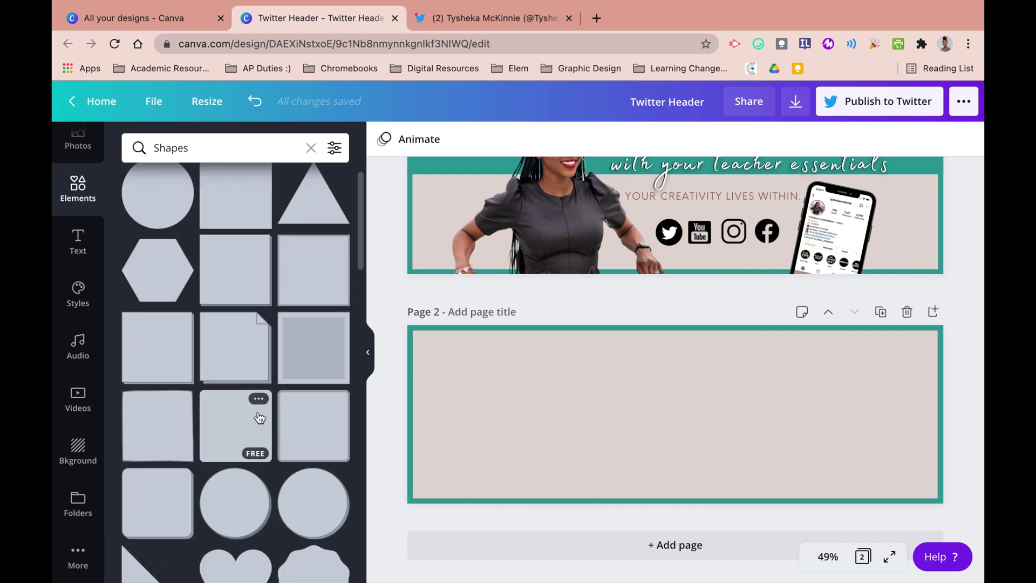
pyautogui.click(233, 240)
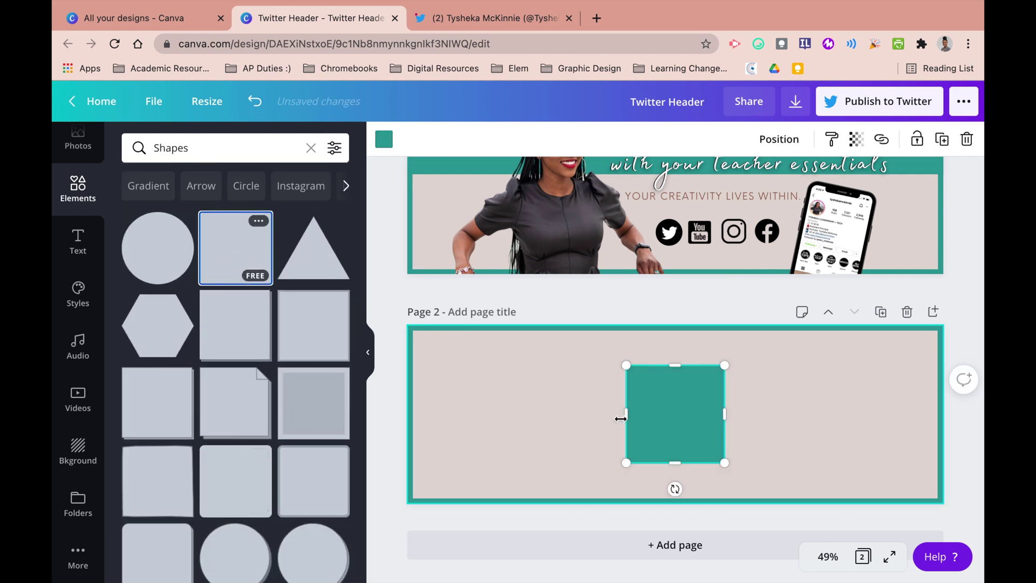
pyautogui.moveTo(649, 416); pyautogui.dragTo(429, 413)
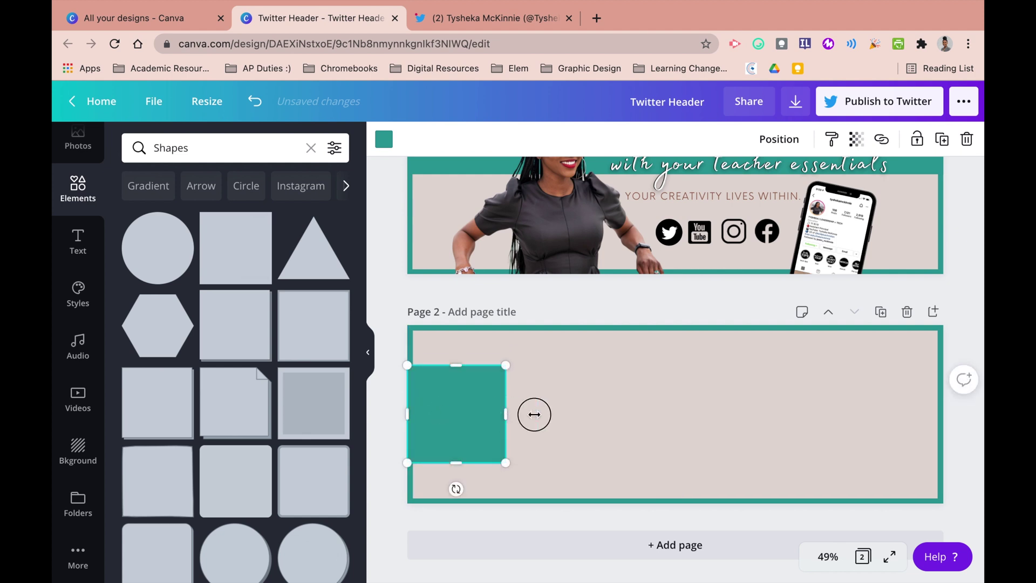
pyautogui.moveTo(534, 415); pyautogui.dragTo(939, 400)
pyautogui.moveTo(687, 465); pyautogui.dragTo(696, 402)
pyautogui.scroll(1, 698, 410)
pyautogui.scroll(1, 699, 409)
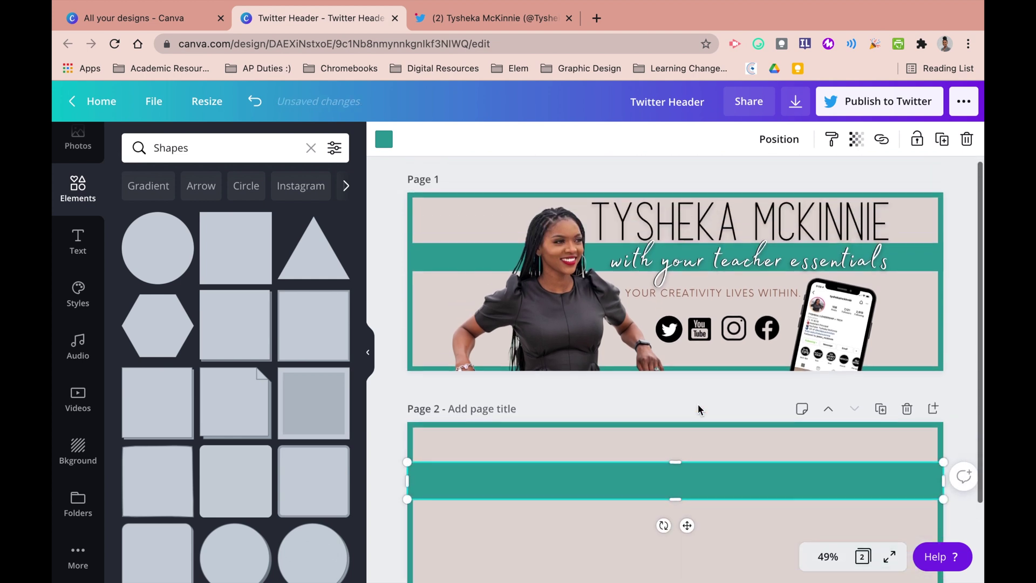
pyautogui.moveTo(676, 486); pyautogui.dragTo(669, 493)
# - Add a heading containing the owner's name to page 2
pyautogui.click(603, 437)
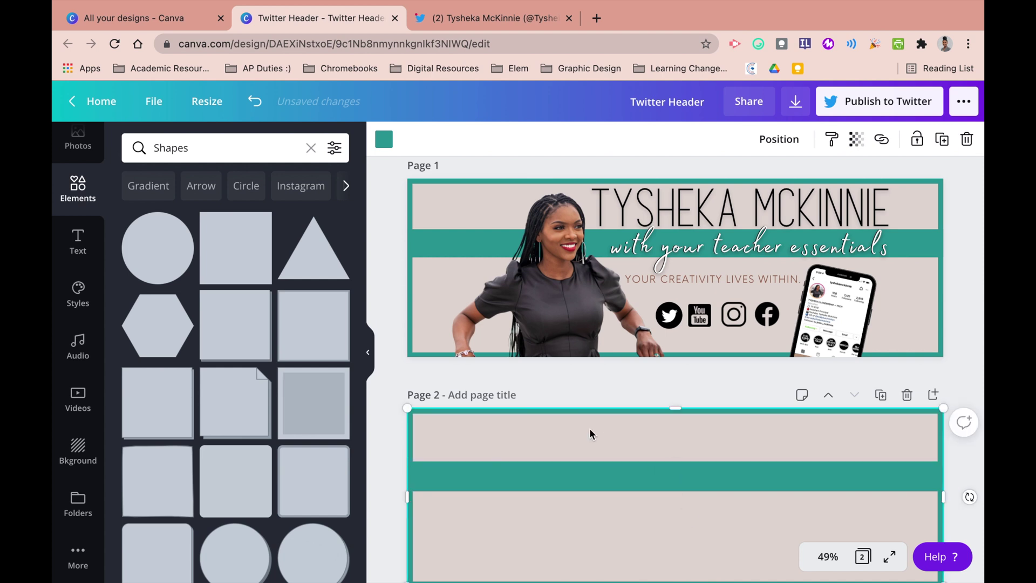
pyautogui.click(83, 249)
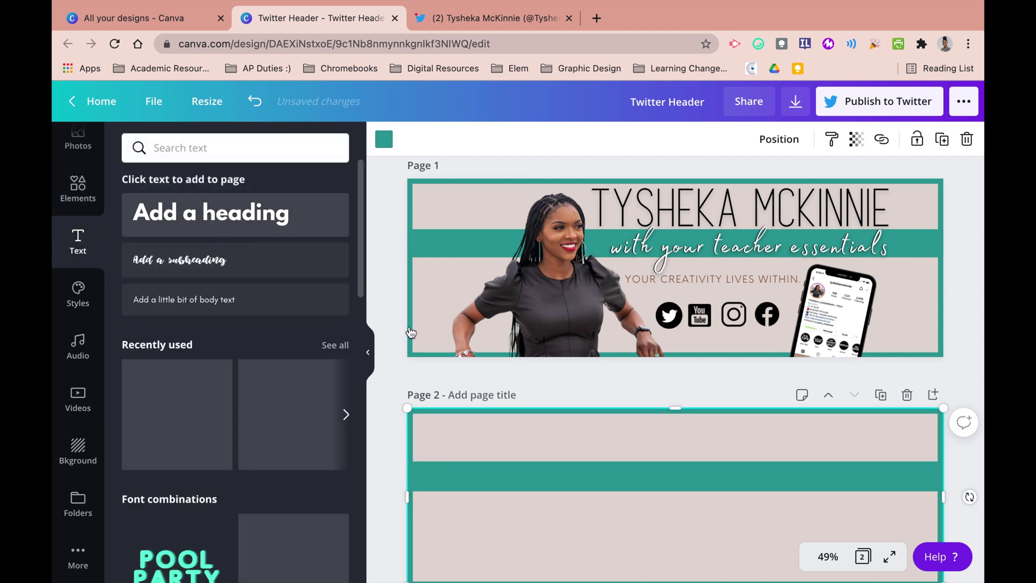
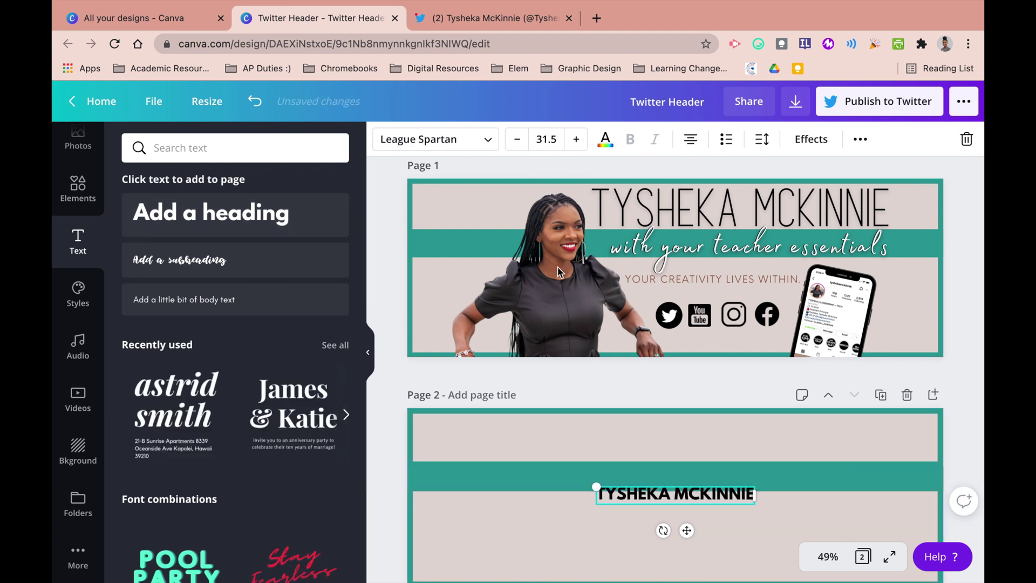
# - Set the name in bold Athens Light at size 80.1 and move it into the top strip
pyautogui.click(481, 142)
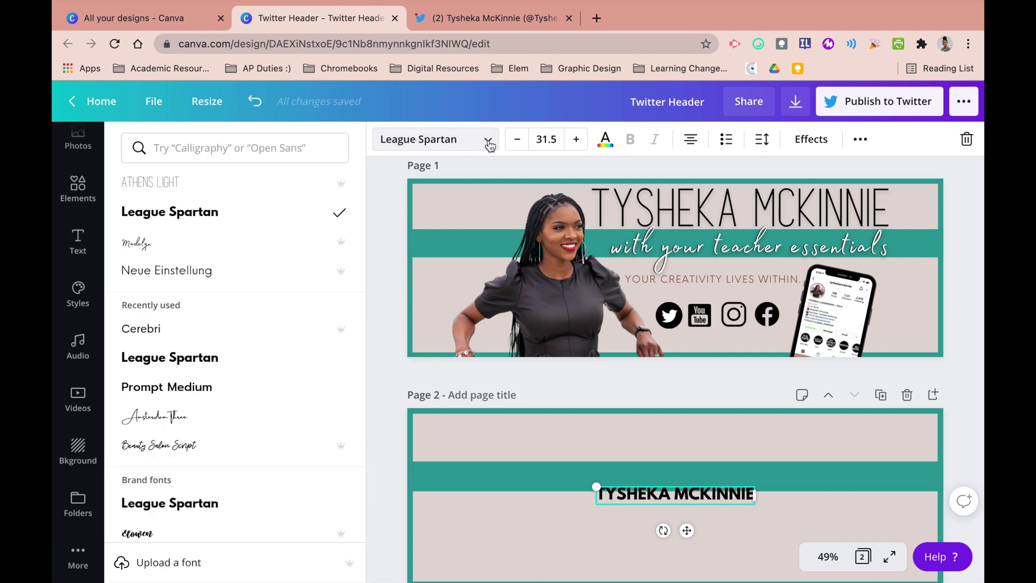
pyautogui.click(657, 215)
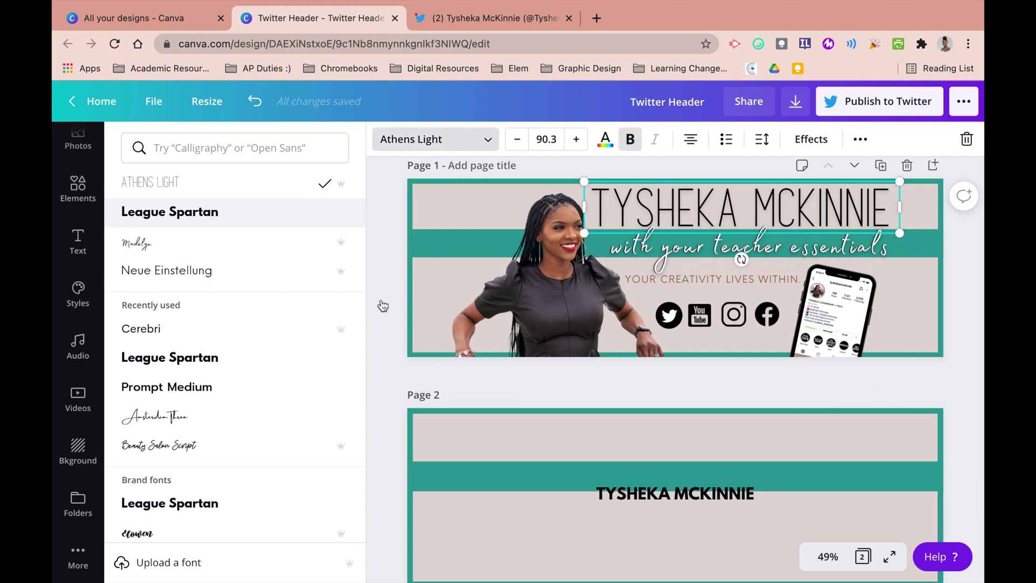
pyautogui.click(650, 498)
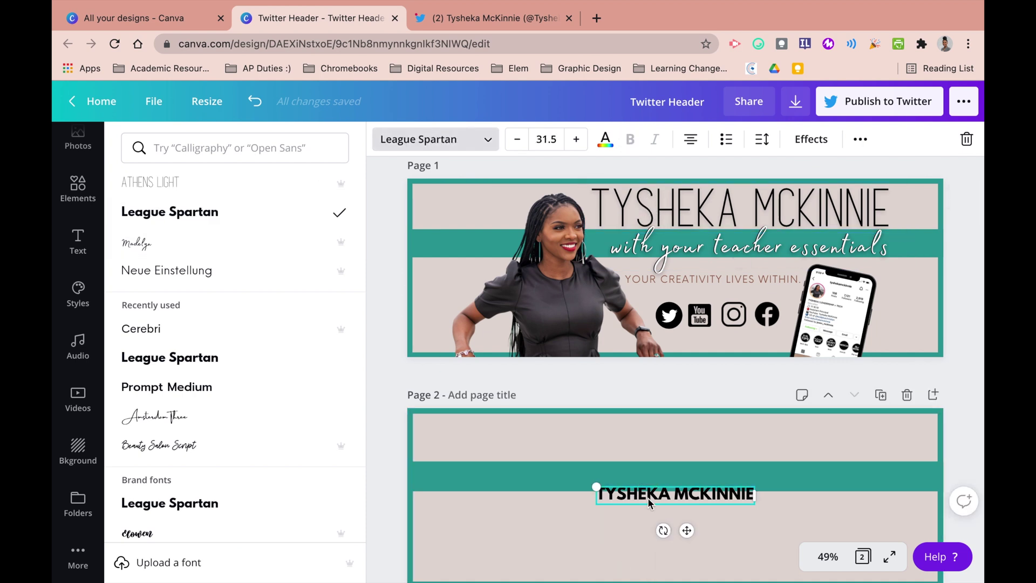
pyautogui.click(200, 183)
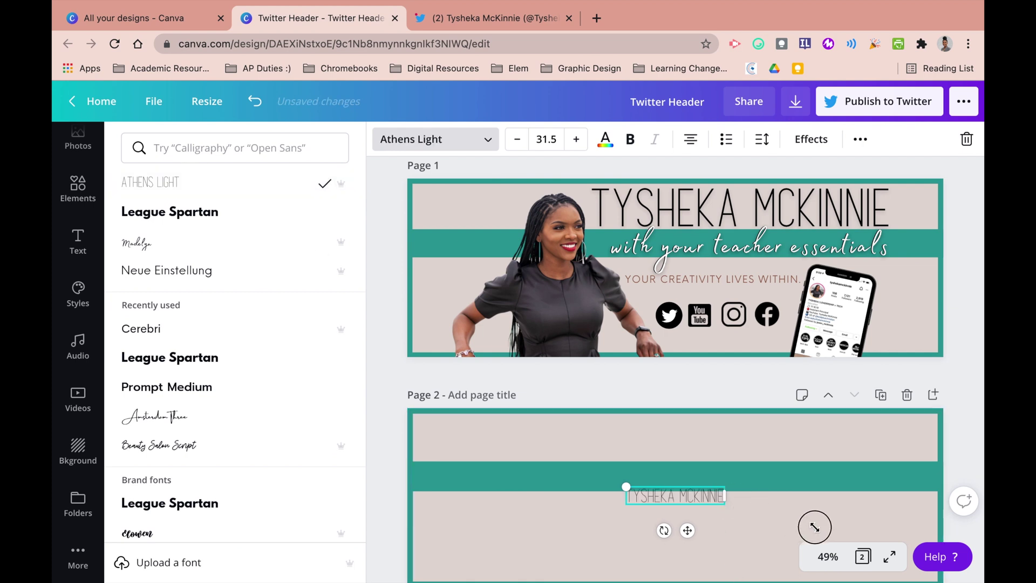
pyautogui.moveTo(814, 527); pyautogui.dragTo(852, 519)
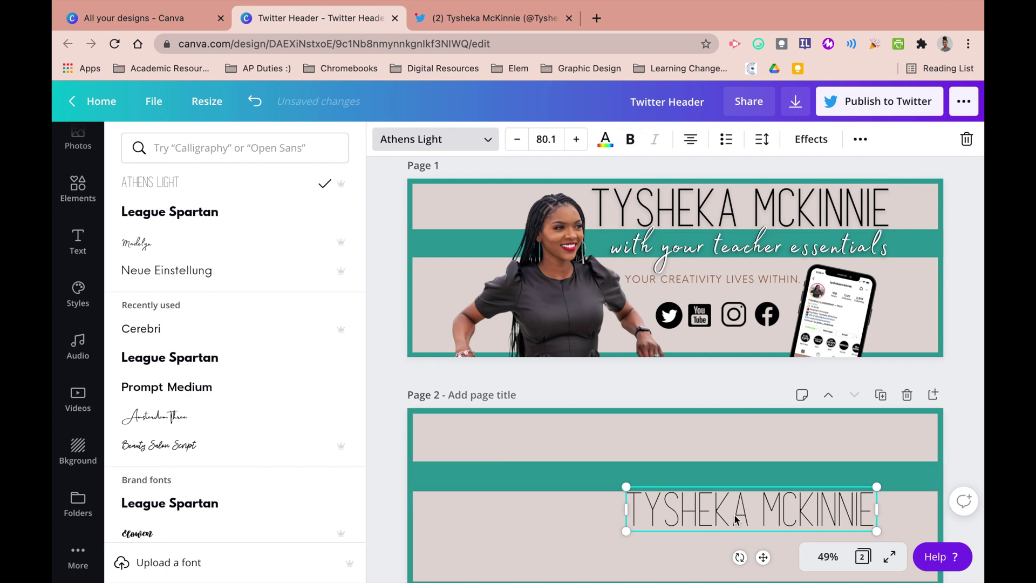
pyautogui.moveTo(733, 510); pyautogui.dragTo(707, 451)
pyautogui.click(631, 138)
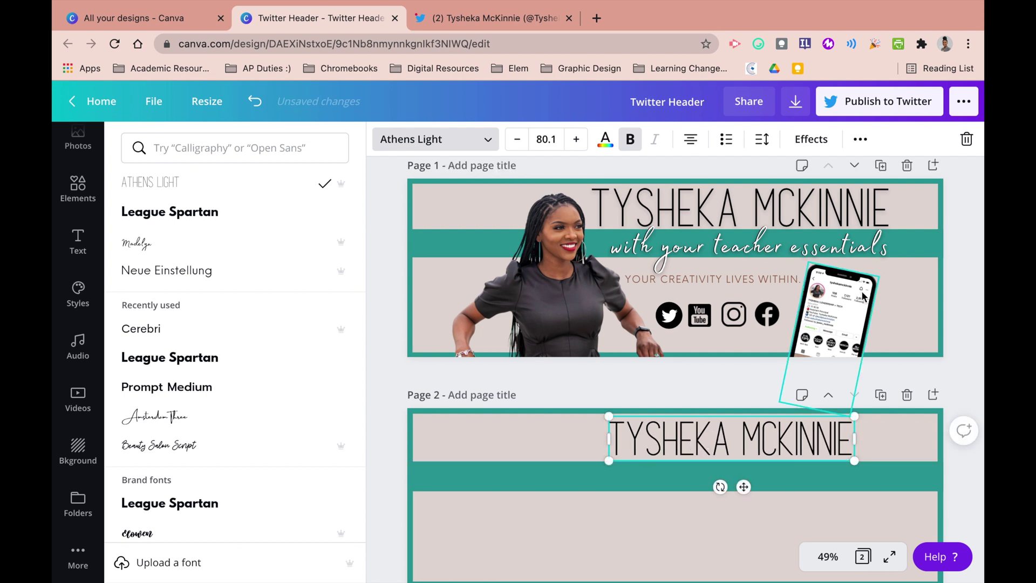
# - Widen the name's letter spacing and apply the Lift effect to it
pyautogui.click(761, 140)
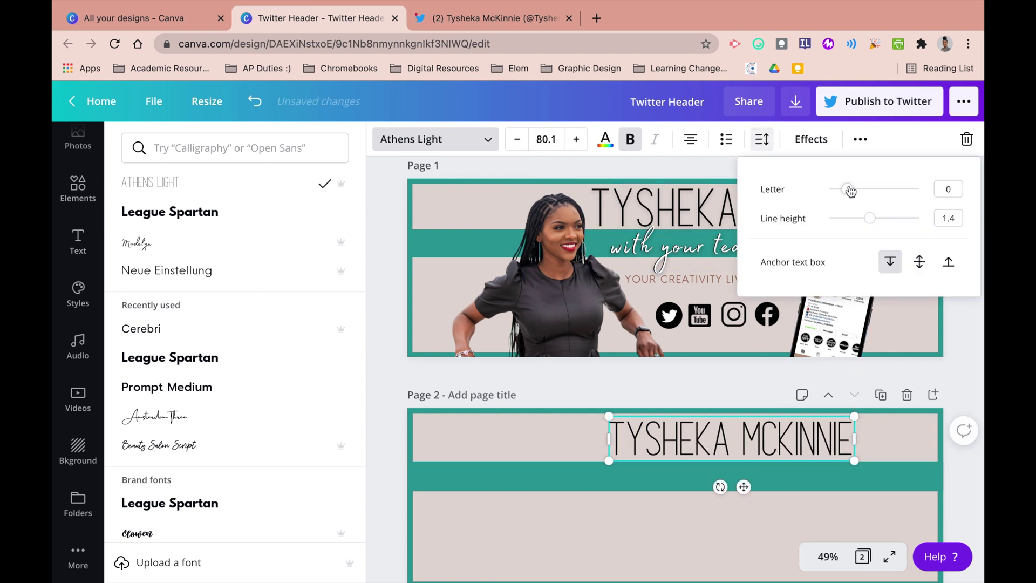
pyautogui.moveTo(850, 190); pyautogui.dragTo(855, 189)
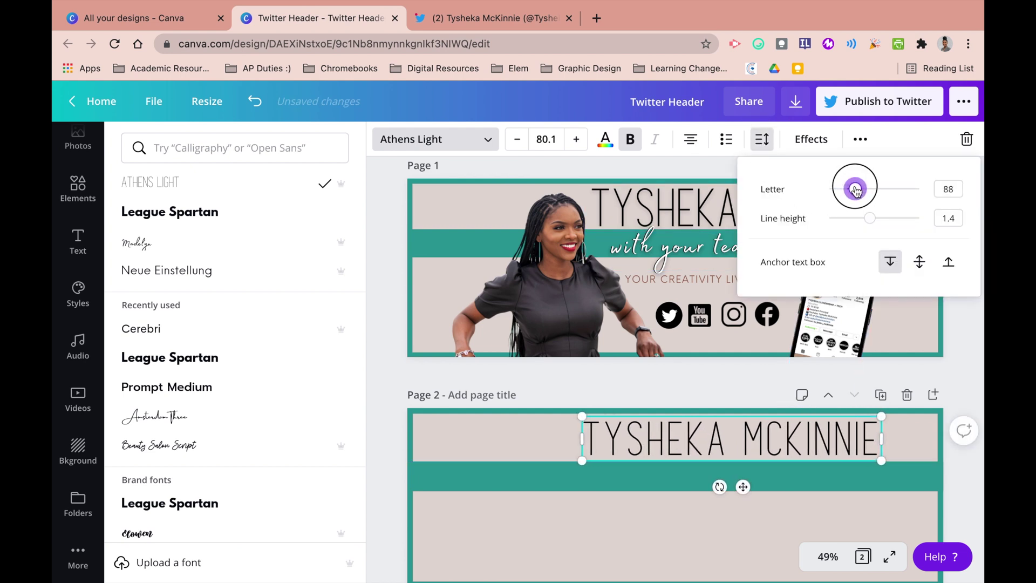
pyautogui.click(810, 142)
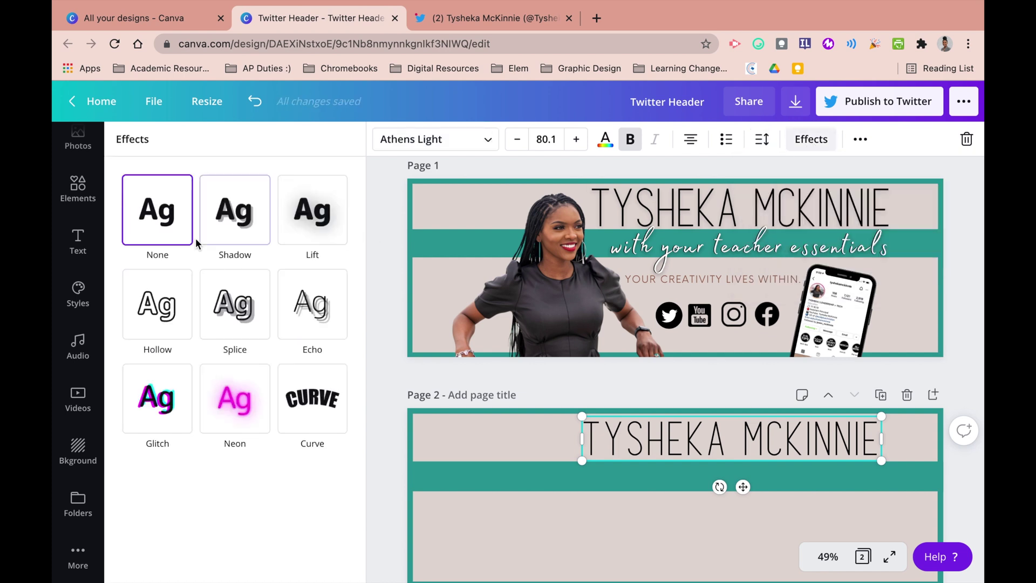
pyautogui.click(329, 237)
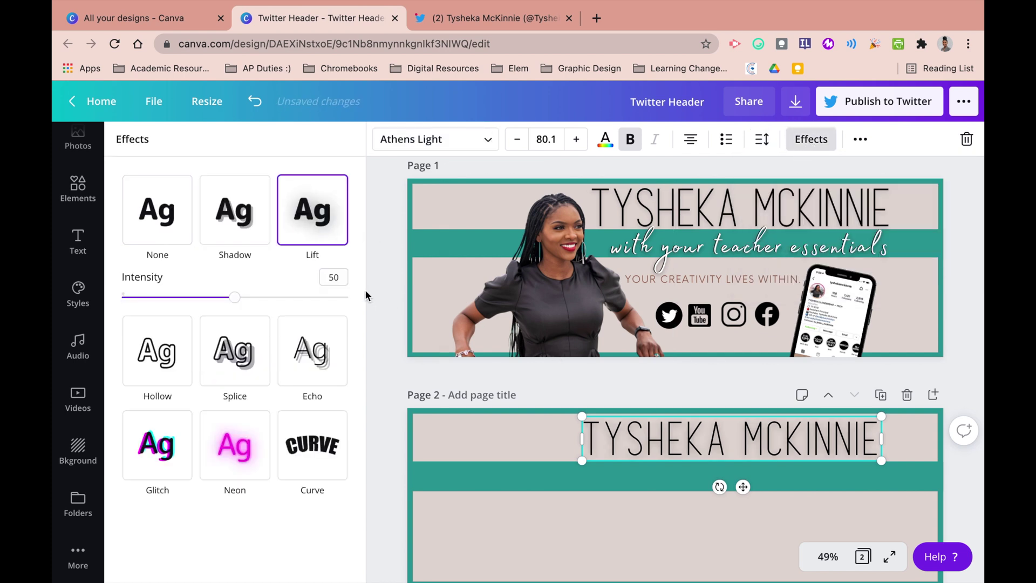
pyautogui.moveTo(243, 300); pyautogui.dragTo(268, 298)
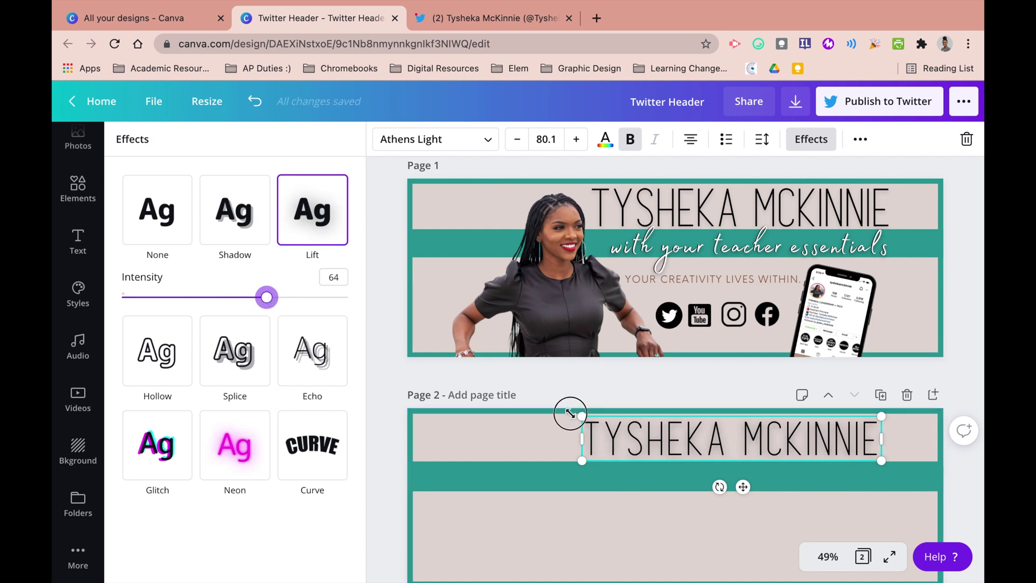
# - Resize the name heading to size 84.1 and nudge it right and down into place
pyautogui.moveTo(570, 414); pyautogui.dragTo(540, 409)
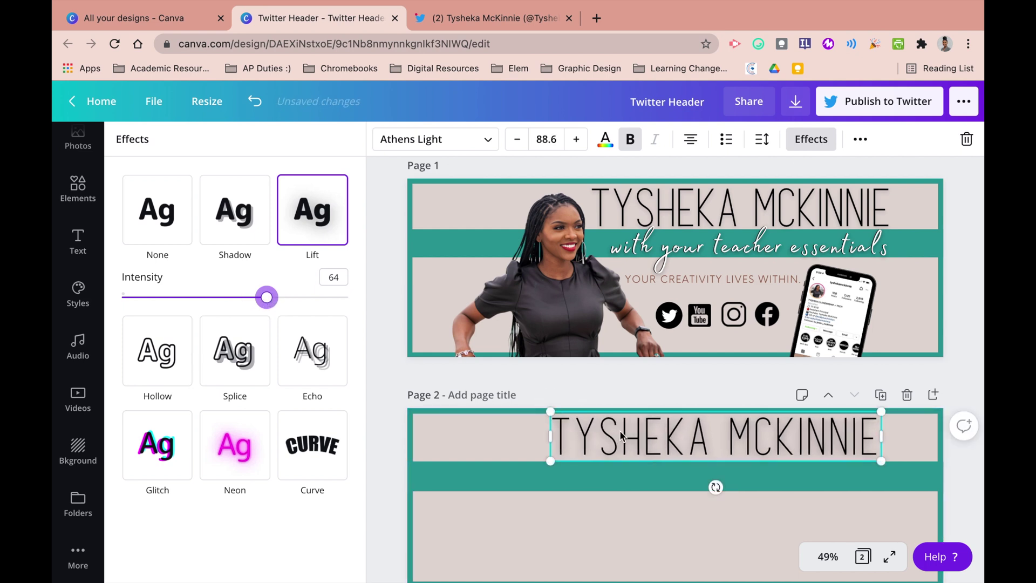
pyautogui.moveTo(633, 437); pyautogui.dragTo(642, 437)
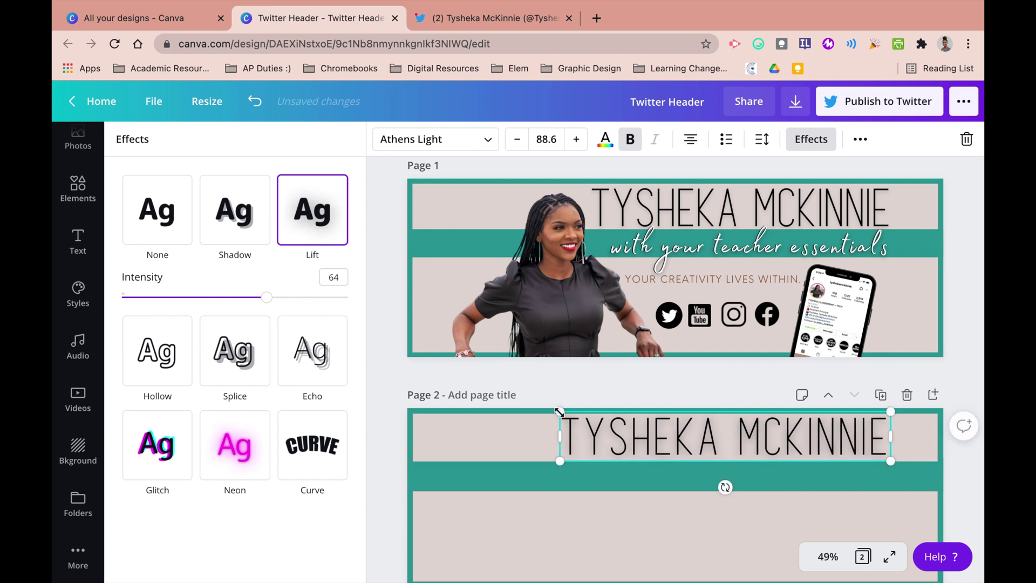
pyautogui.moveTo(547, 409); pyautogui.dragTo(546, 408)
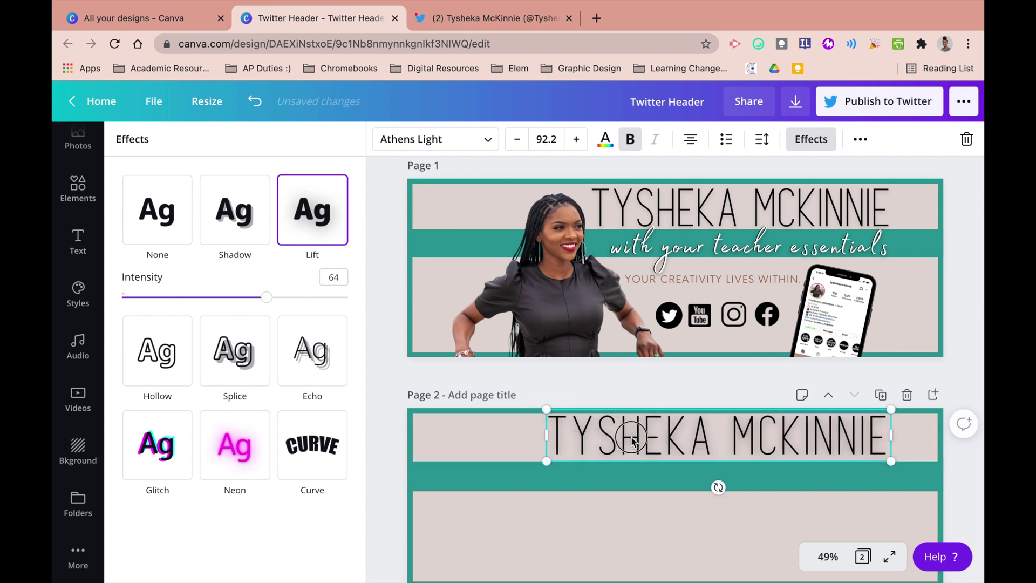
pyautogui.moveTo(631, 440); pyautogui.dragTo(665, 443)
pyautogui.moveTo(928, 462); pyautogui.dragTo(895, 456)
pyautogui.moveTo(833, 434); pyautogui.dragTo(833, 439)
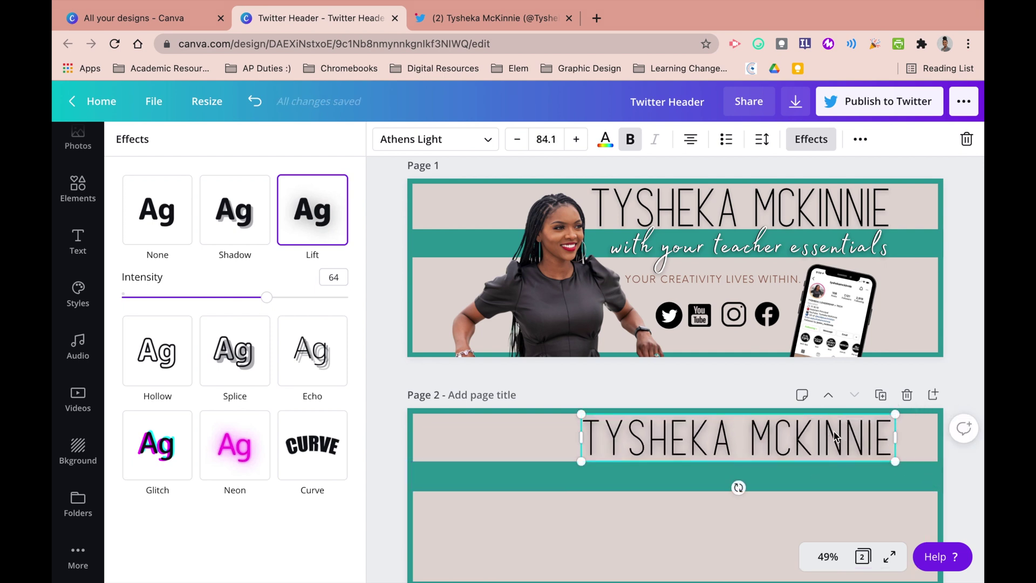
# - Fine-tune the name's letter spacing to 57 and the Lift intensity to 58
pyautogui.click(768, 147)
pyautogui.moveTo(855, 189); pyautogui.dragTo(842, 193)
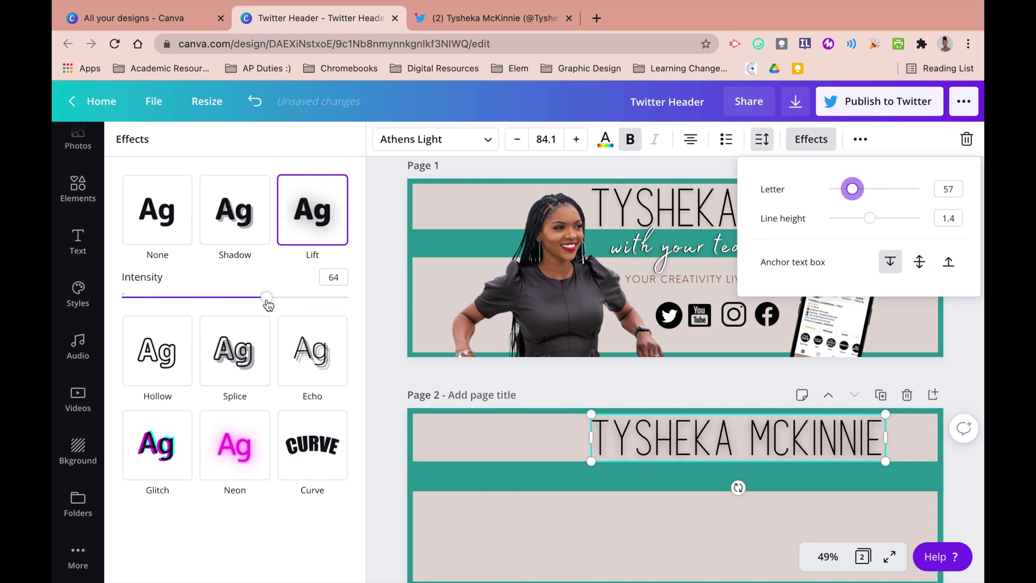
pyautogui.moveTo(268, 305); pyautogui.dragTo(253, 303)
pyautogui.scroll(5, 253, 303)
pyautogui.scroll(-3, 420, 303)
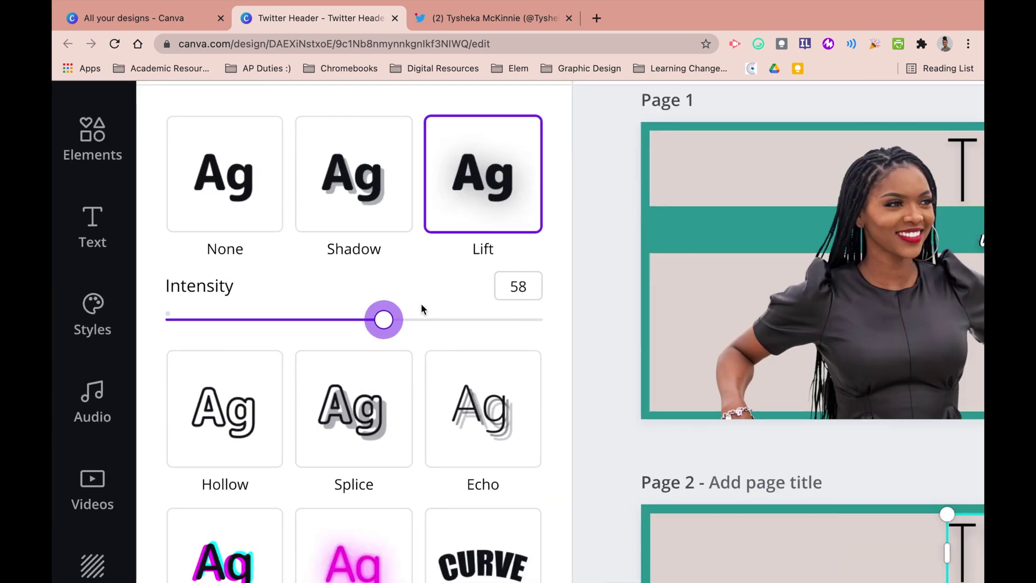
pyautogui.scroll(-3, 421, 303)
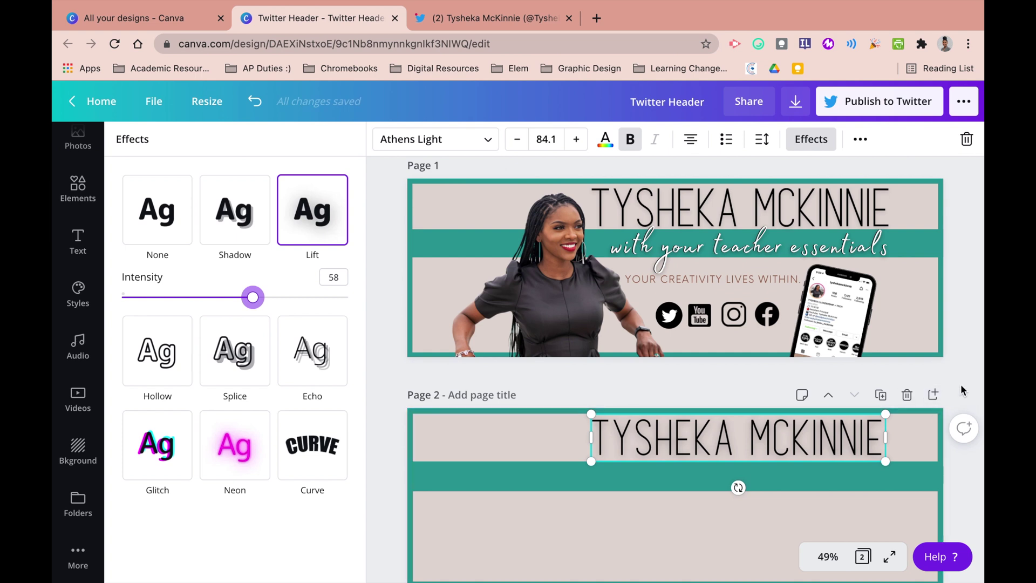
# - Add a body-text box reading 'with your teacher essentials' to page 2 and resize it
pyautogui.click(881, 394)
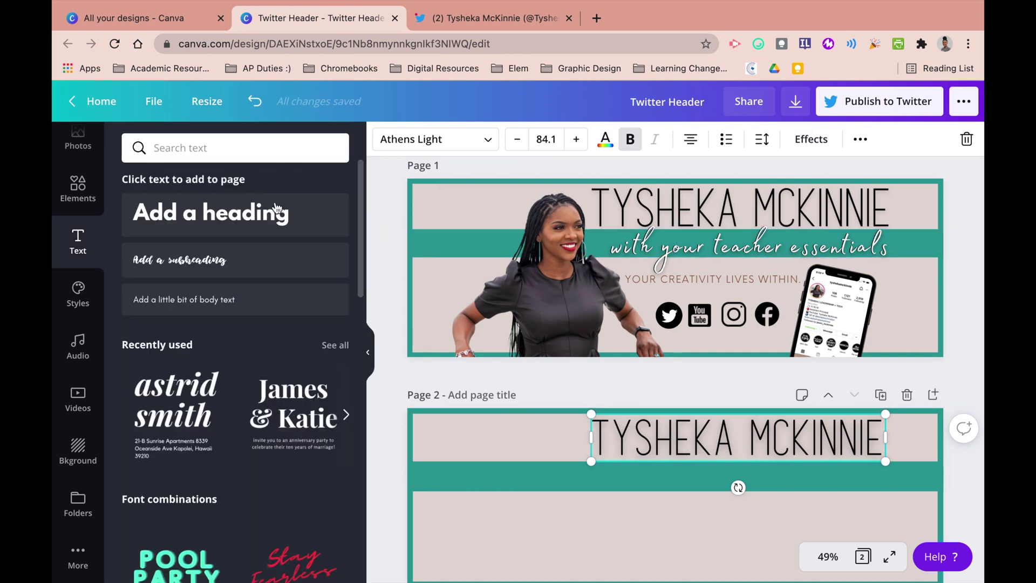
pyautogui.click(227, 303)
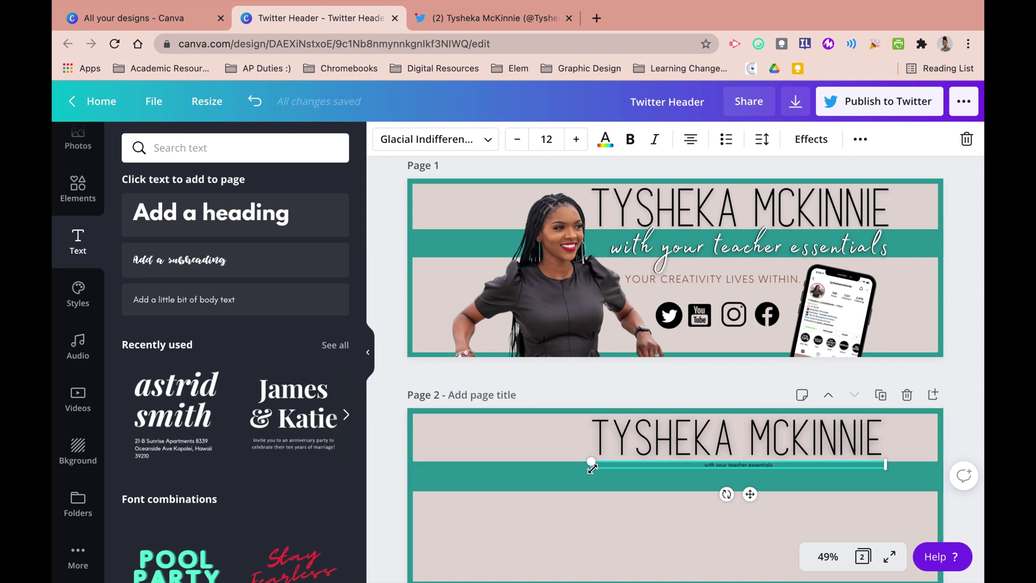
pyautogui.moveTo(517, 507); pyautogui.dragTo(429, 441)
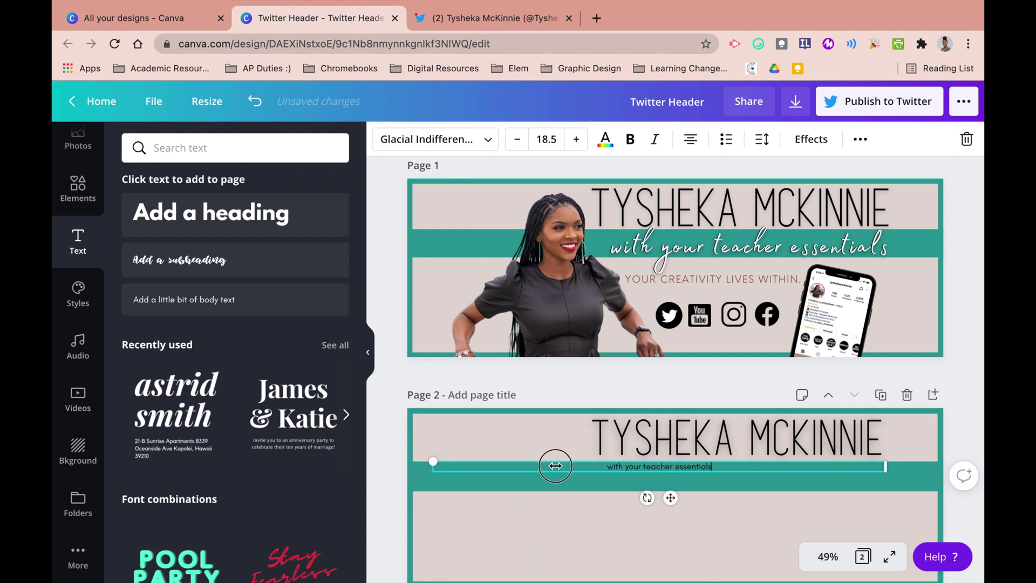
pyautogui.moveTo(555, 466); pyautogui.dragTo(590, 486)
# - Set the subtitle in the Madelyn script font and enlarge it to size 81.4
pyautogui.click(463, 141)
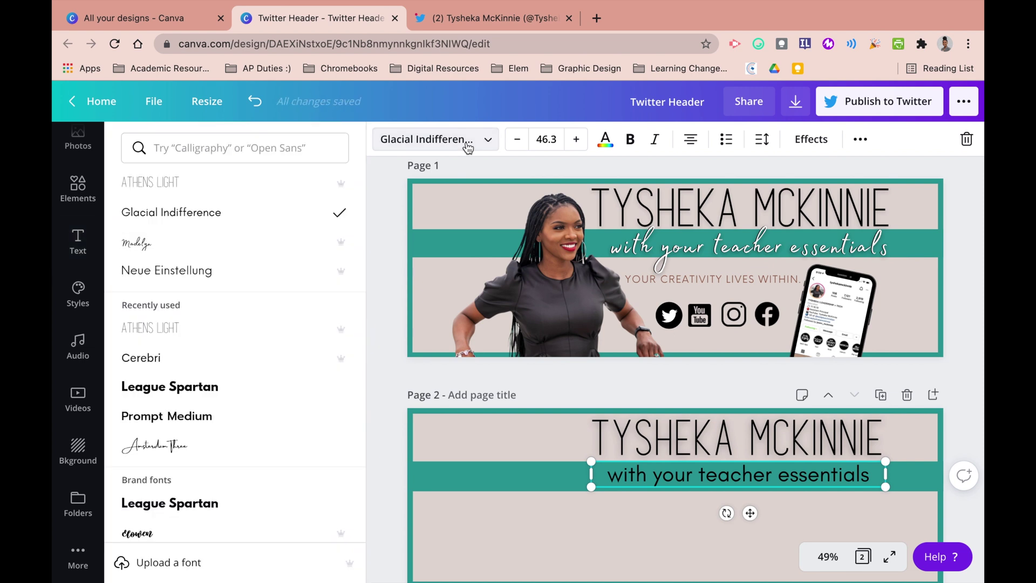
pyautogui.click(237, 250)
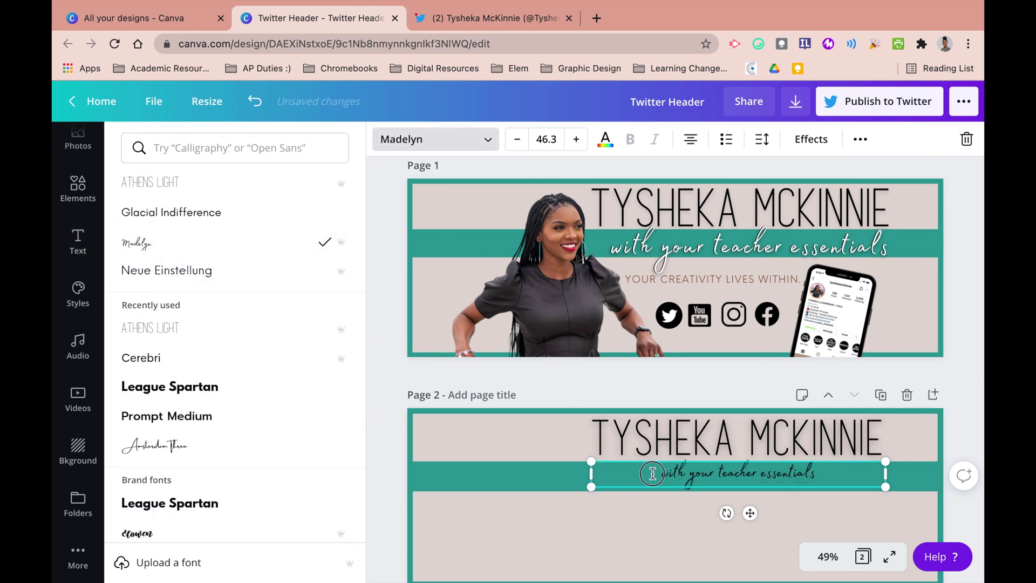
pyautogui.moveTo(591, 475); pyautogui.dragTo(717, 488)
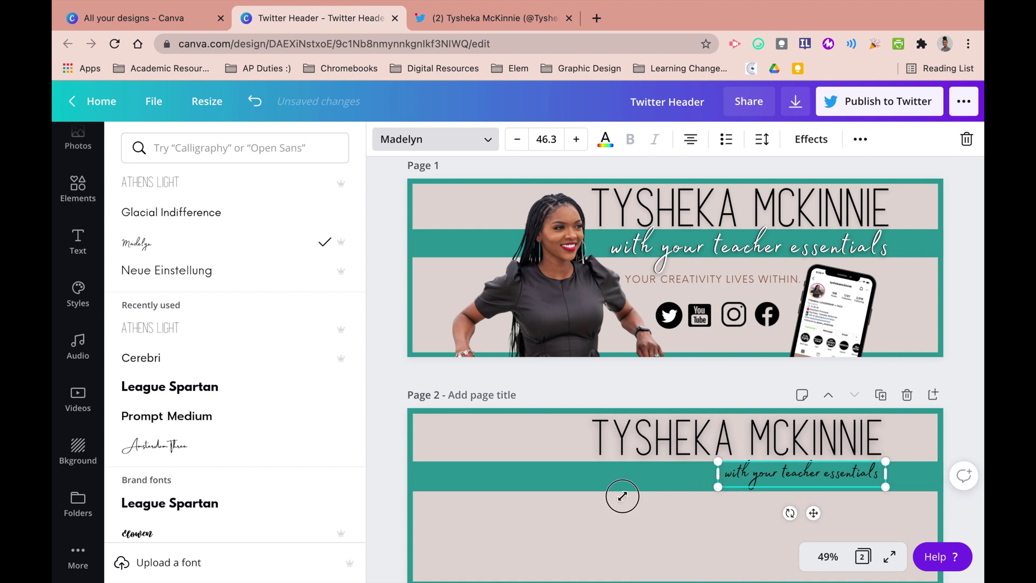
pyautogui.moveTo(622, 496); pyautogui.dragTo(594, 496)
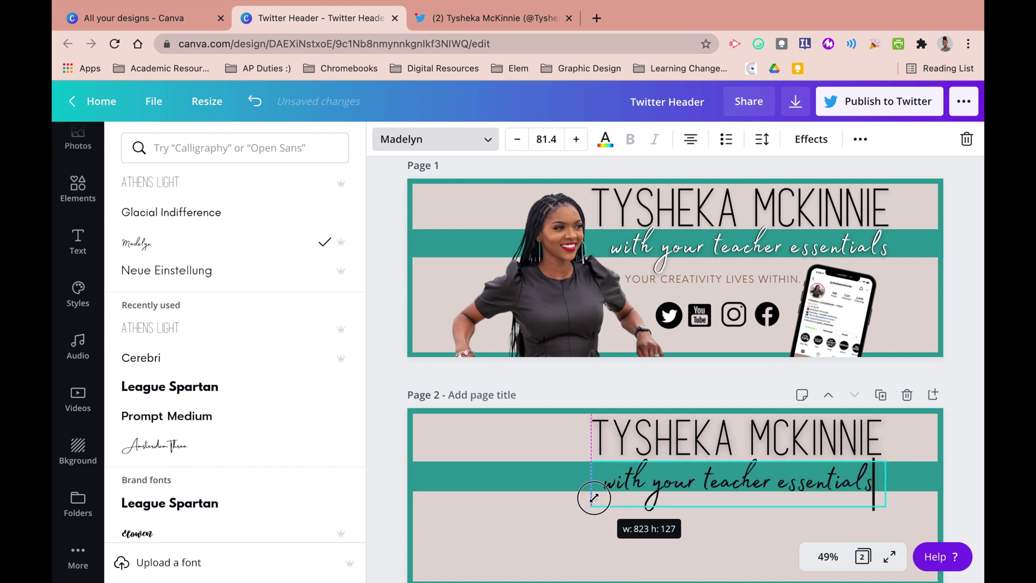
pyautogui.click(651, 524)
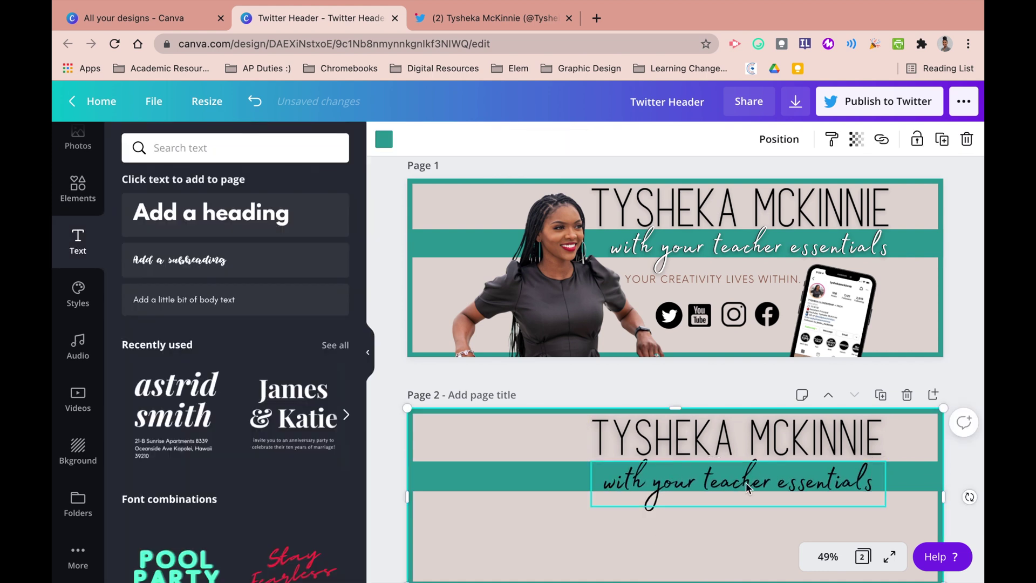
# - Change the 'with your teacher essentials' subtitle's text colour to the white document swatch
pyautogui.click(745, 482)
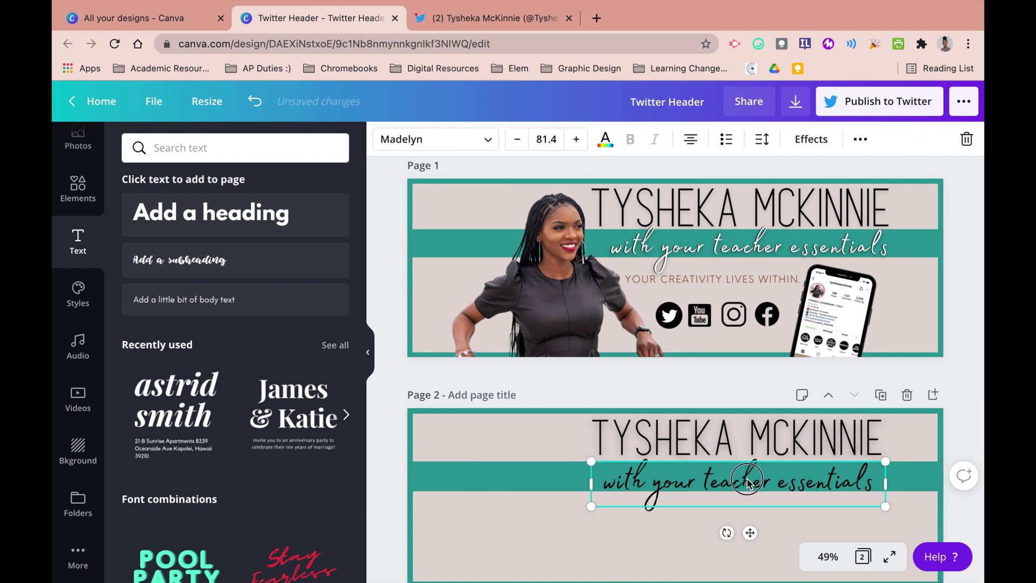
pyautogui.click(658, 546)
pyautogui.click(708, 488)
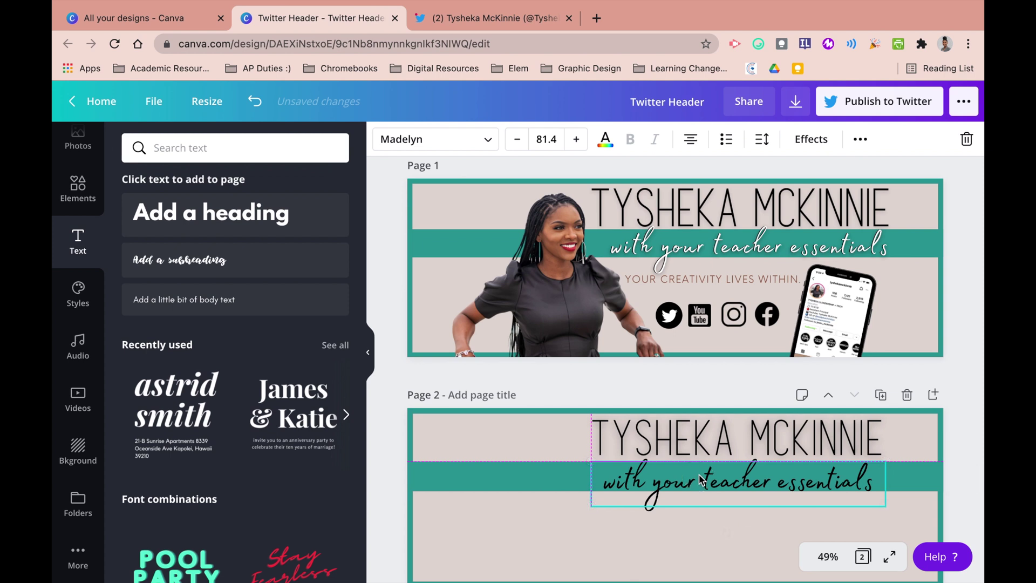
pyautogui.click(605, 139)
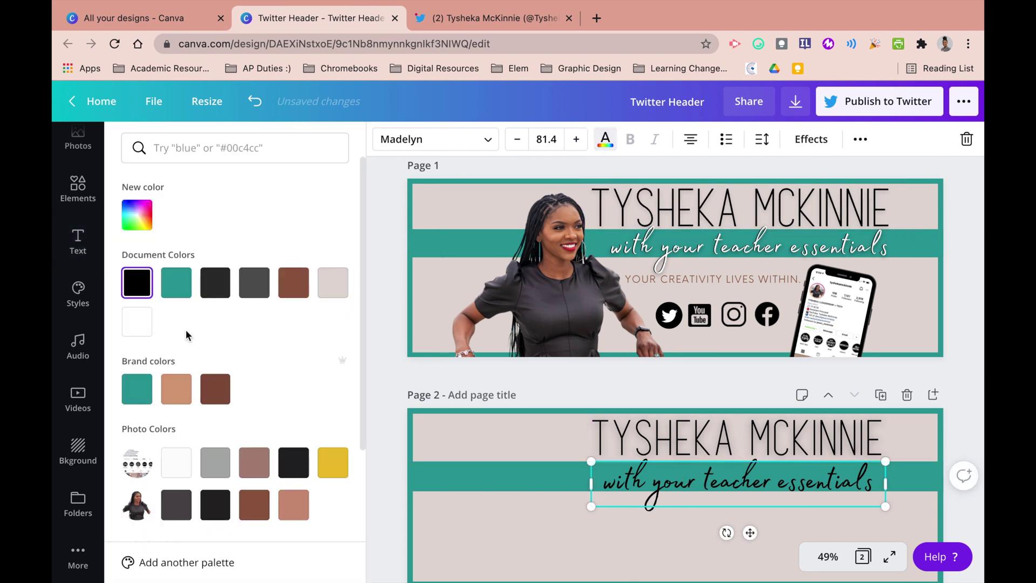
pyautogui.click(138, 319)
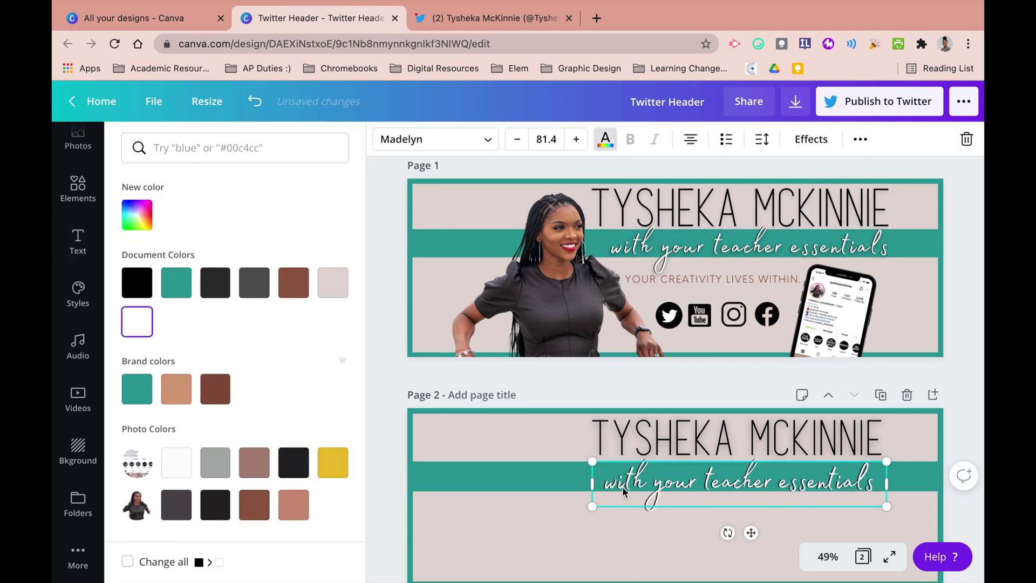
pyautogui.click(590, 546)
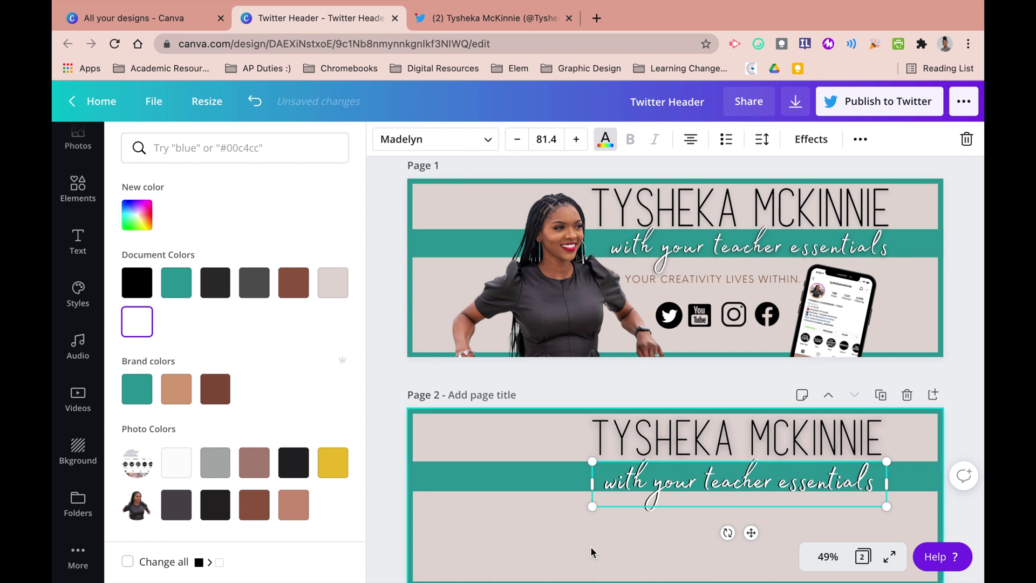
# - Add the subheading 'YOUR CREATIVITY LIVES WITHIN' in brown Neue Einstellung
pyautogui.click(208, 261)
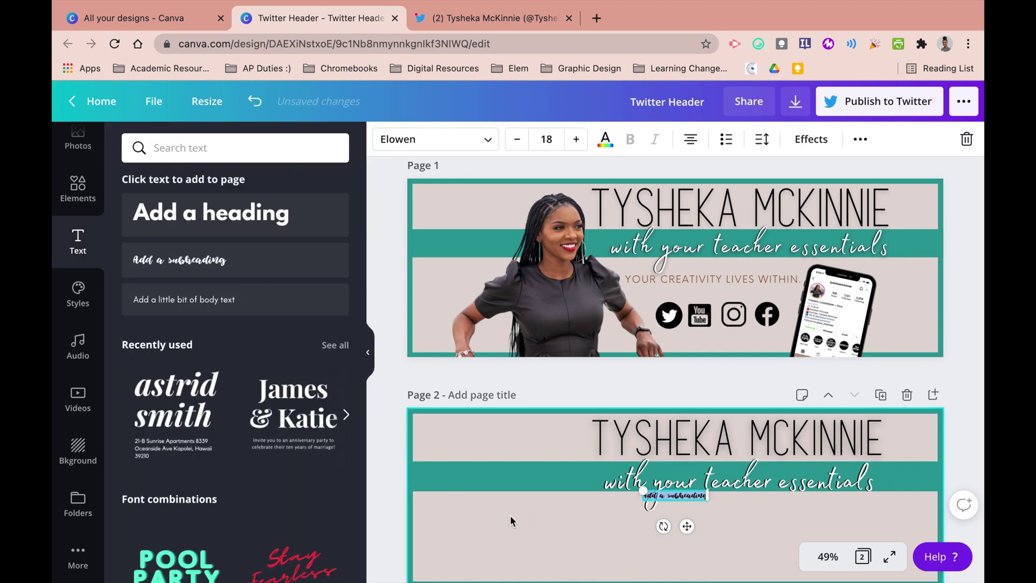
pyautogui.write('your')
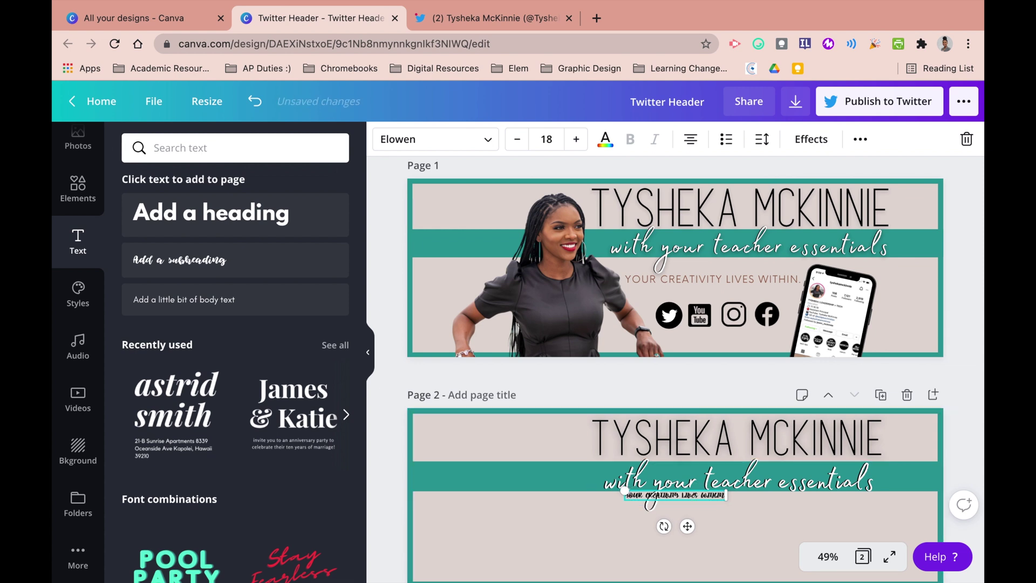
pyautogui.click(480, 141)
pyautogui.click(261, 278)
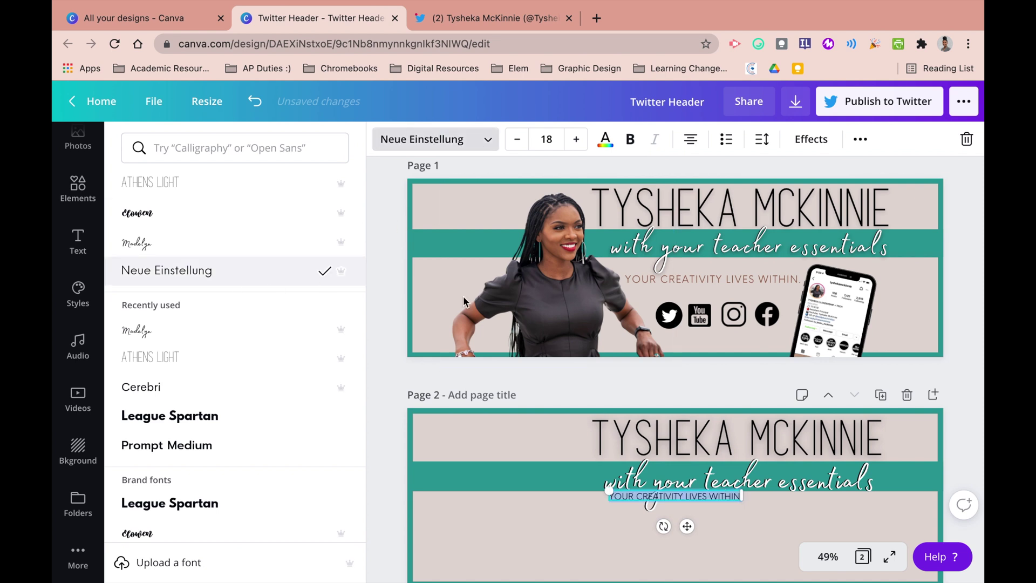
pyautogui.click(606, 139)
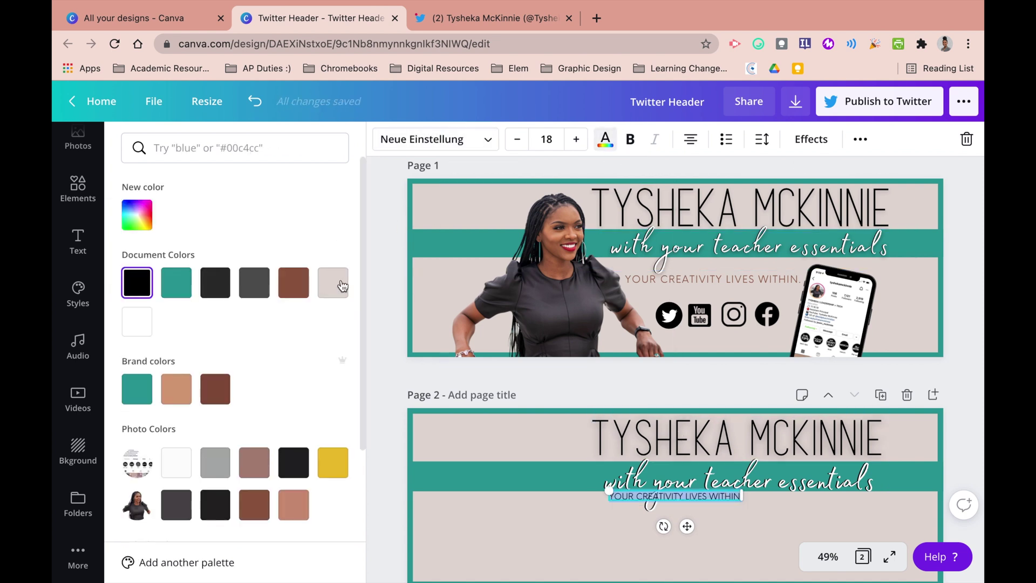
pyautogui.click(291, 283)
# - Set the tagline's letter spacing to 73 and centre it below the subtitle at size 21
pyautogui.click(811, 139)
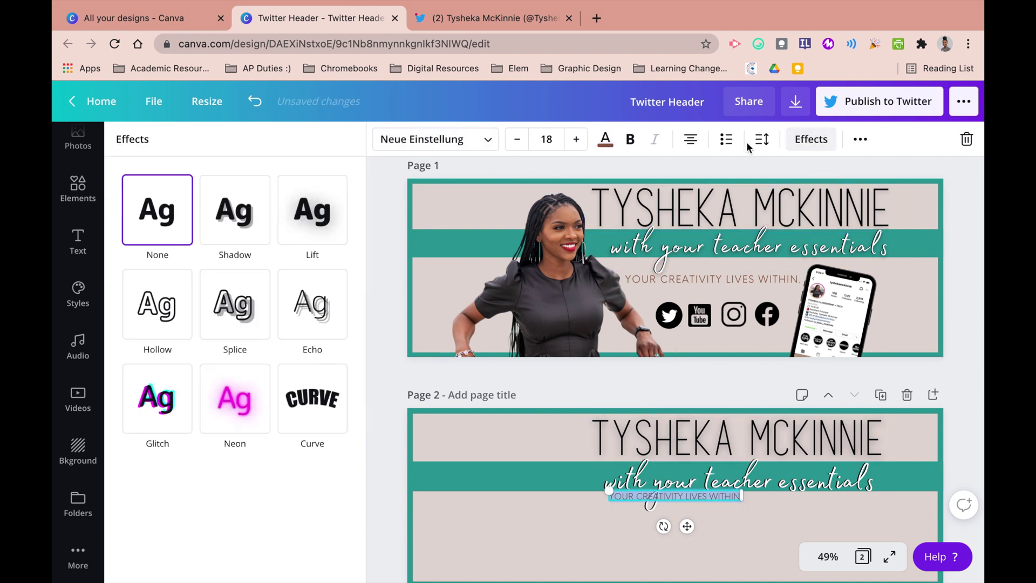
pyautogui.click(761, 139)
pyautogui.moveTo(847, 190); pyautogui.dragTo(858, 196)
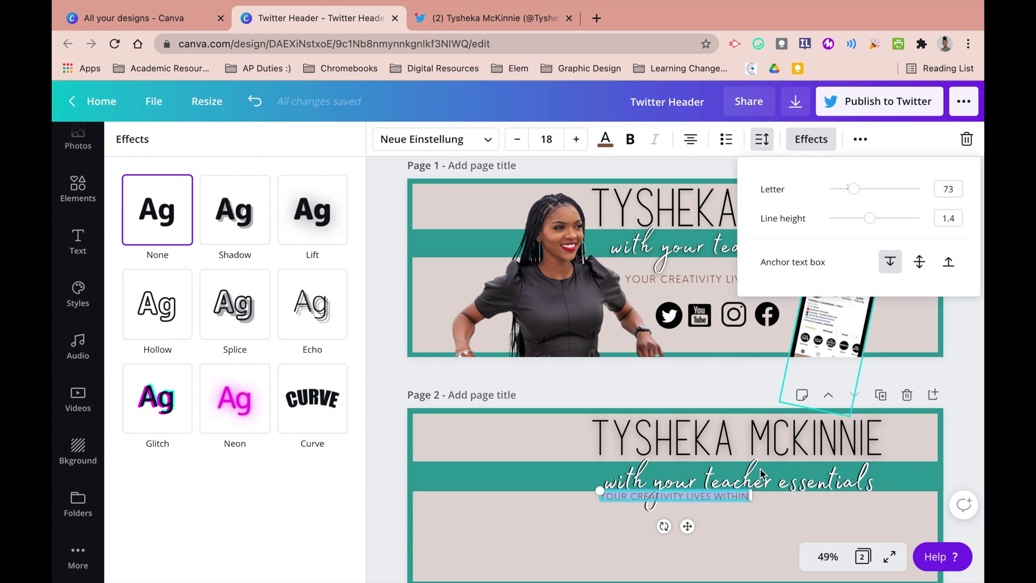
pyautogui.click(724, 525)
pyautogui.moveTo(715, 501); pyautogui.dragTo(772, 526)
pyautogui.click(837, 513)
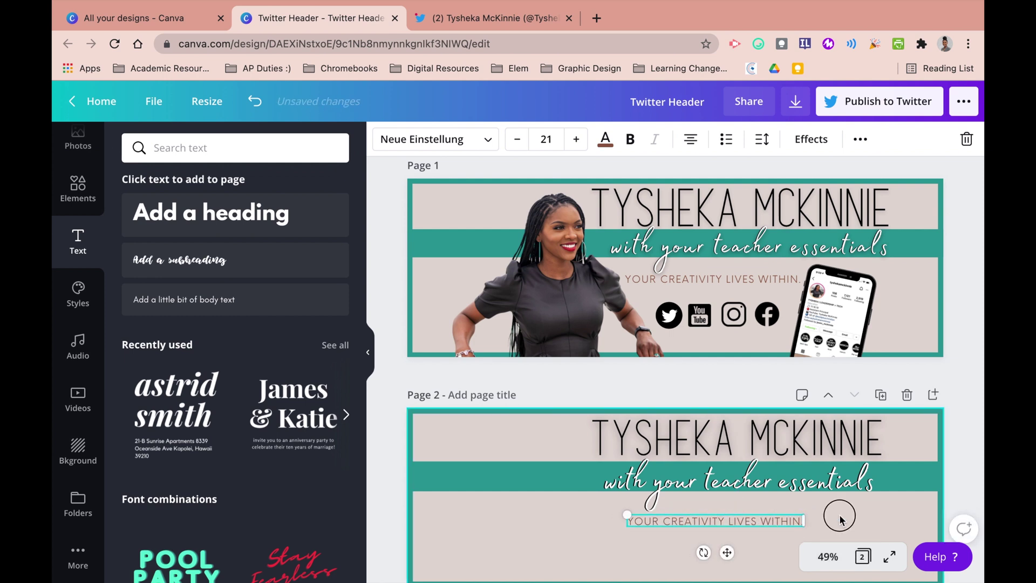
pyautogui.click(74, 201)
# - Search elements for 'IP', add the iPhone frame graphic, and enlarge it on page 2
pyautogui.click(201, 151)
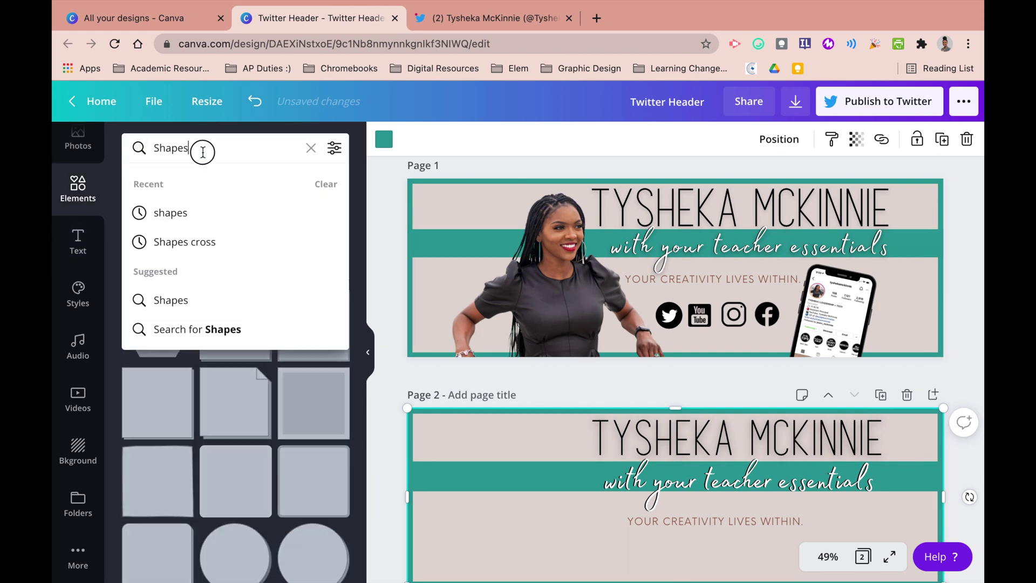
pyautogui.doubleClick(201, 153)
pyautogui.write('IPHONE')
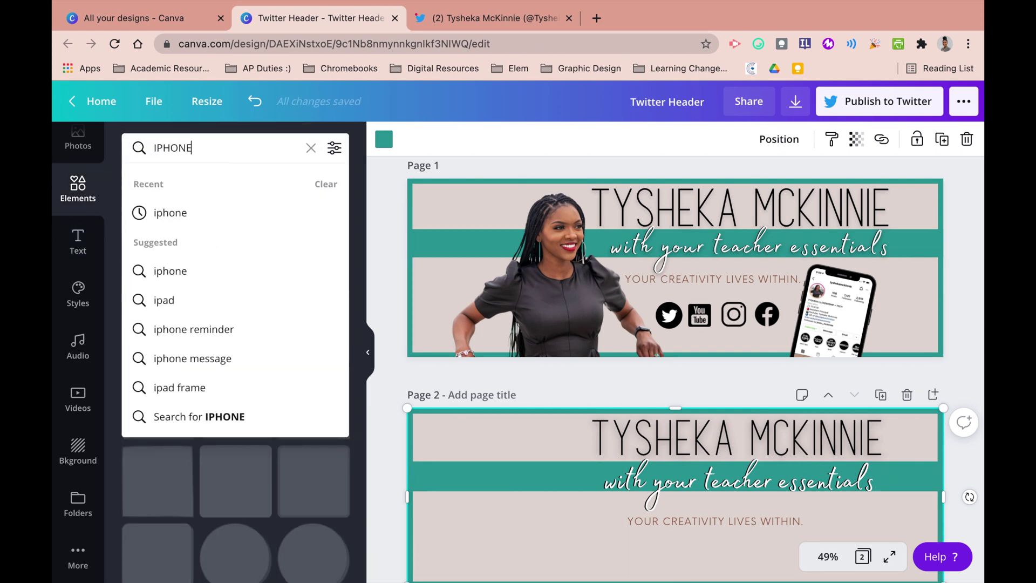
pyautogui.press('Return')
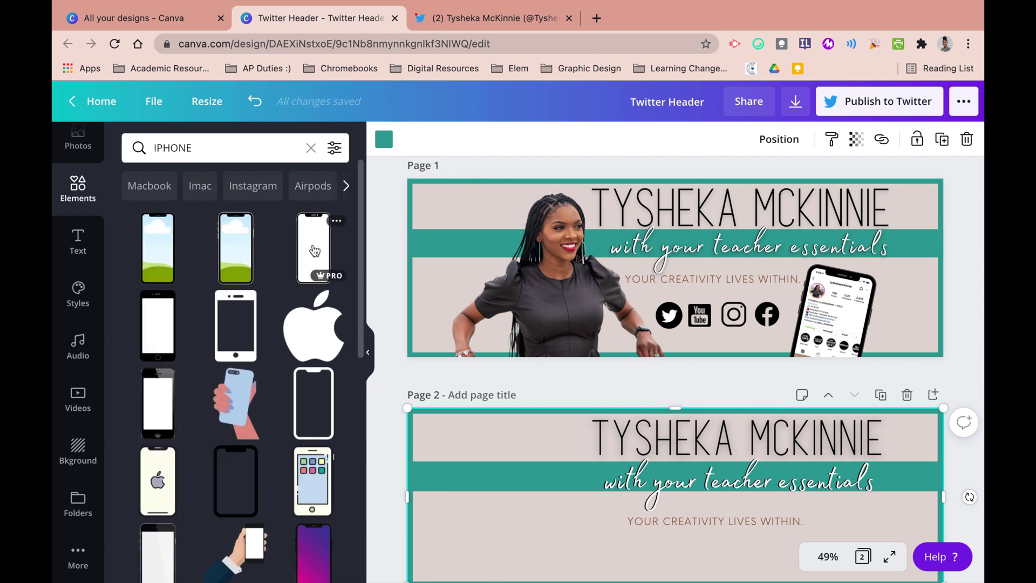
pyautogui.click(241, 247)
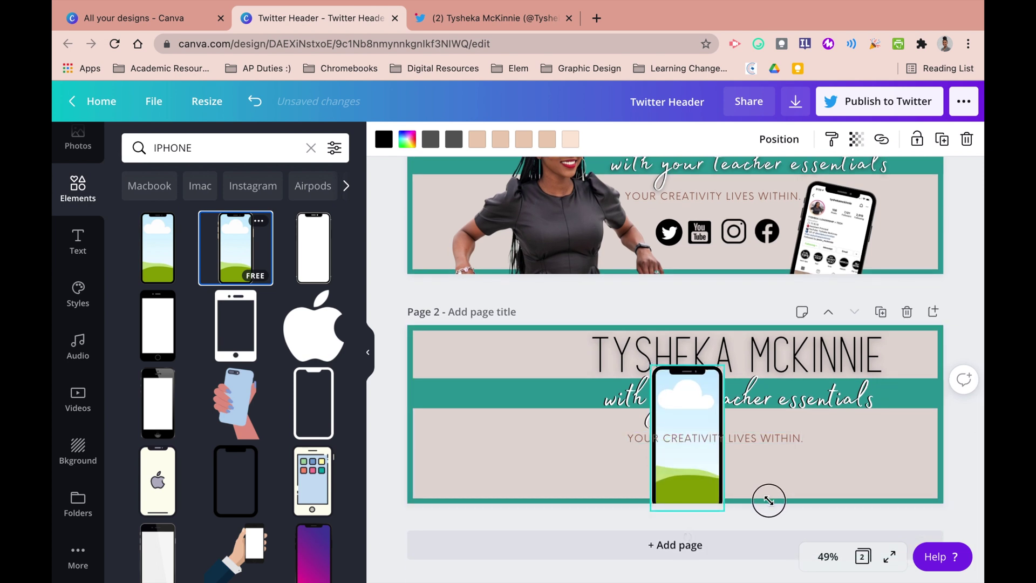
pyautogui.moveTo(768, 500); pyautogui.dragTo(774, 503)
# - Drop an uploaded standing photo into the phone frame on page 2
pyautogui.scroll(3, 79, 232)
pyautogui.scroll(1, 79, 232)
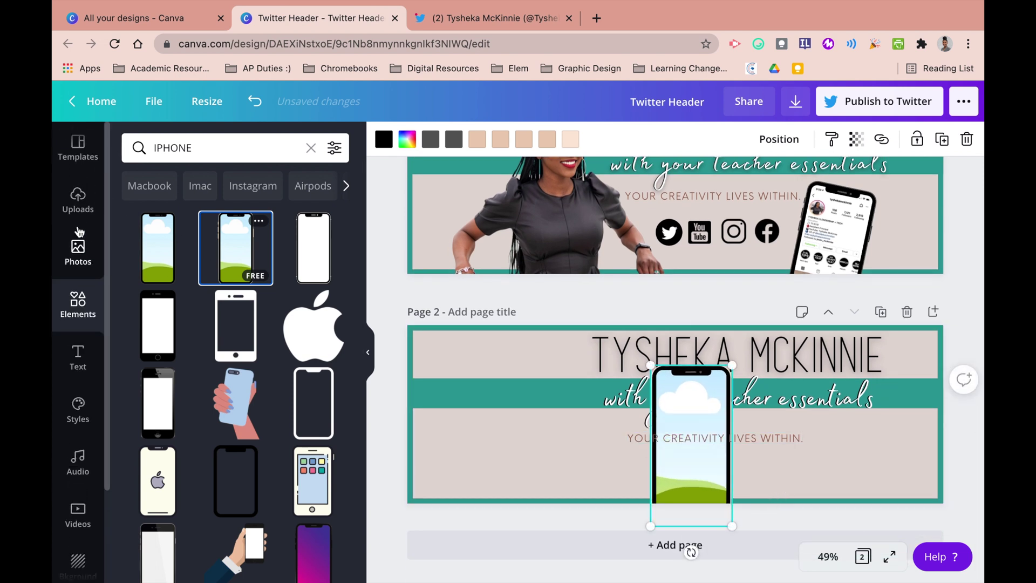
pyautogui.click(78, 193)
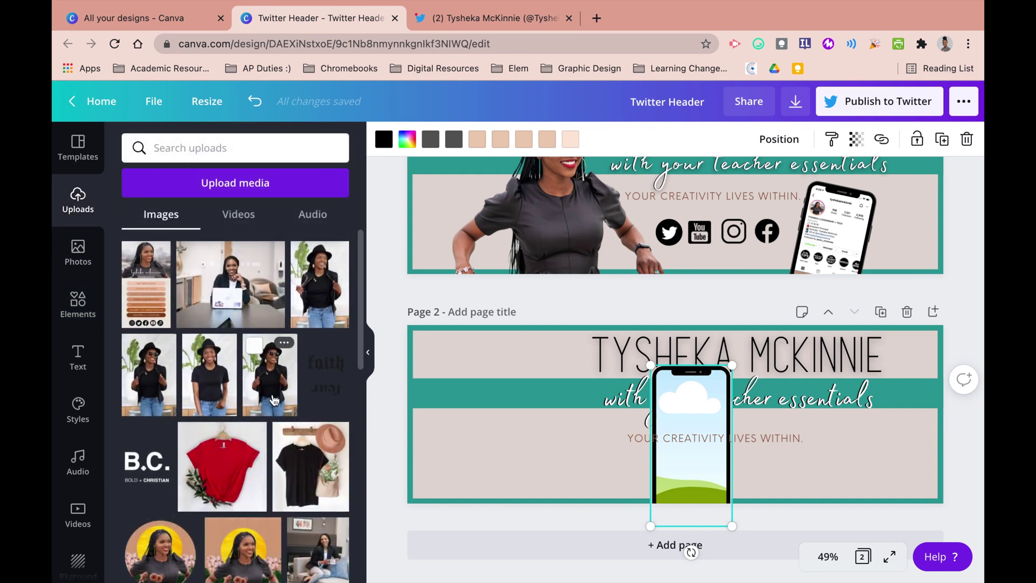
pyautogui.scroll(-10, 244, 417)
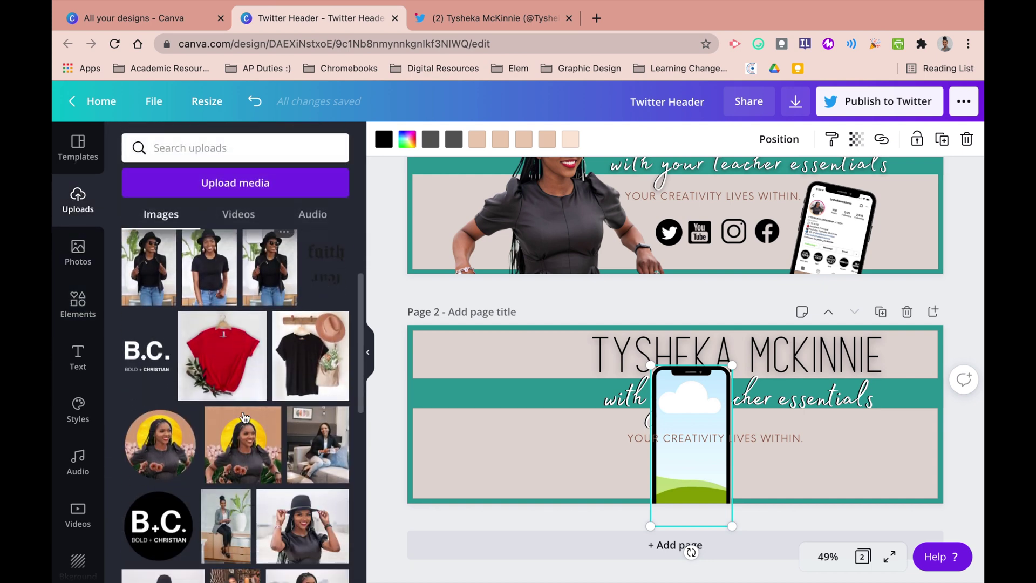
pyautogui.scroll(-10, 245, 417)
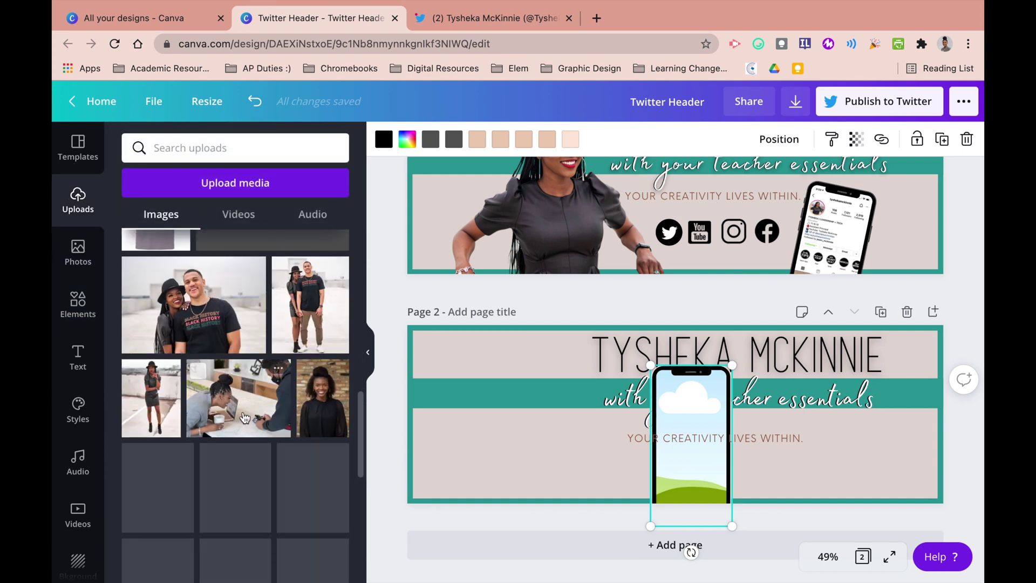
pyautogui.scroll(-5, 244, 417)
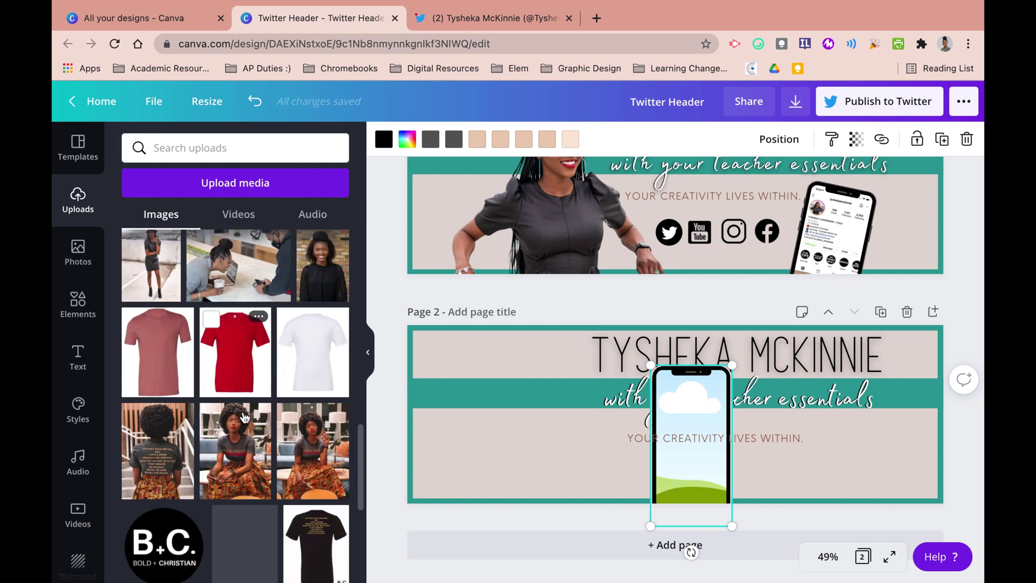
pyautogui.moveTo(244, 417); pyautogui.dragTo(575, 436)
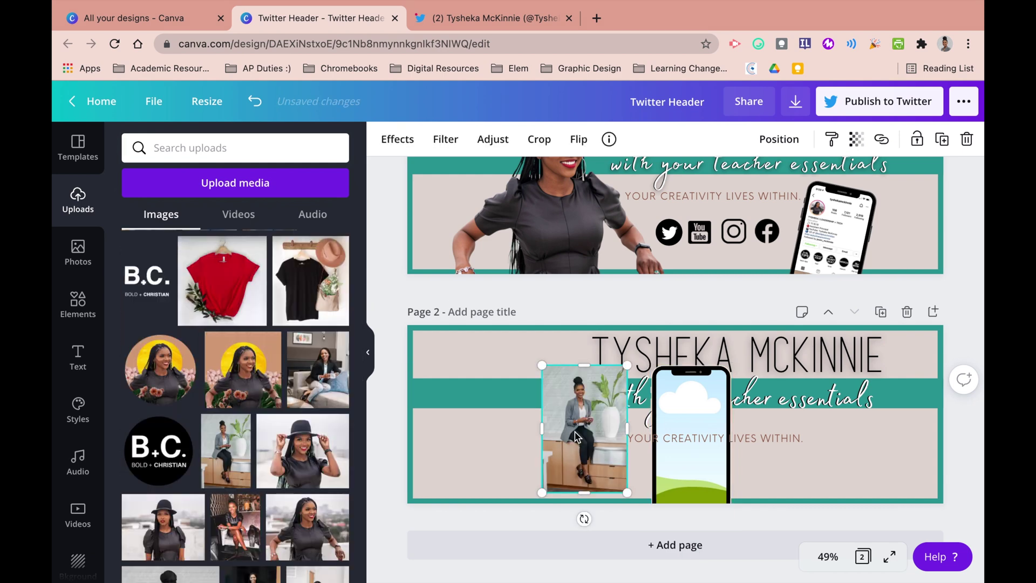
pyautogui.moveTo(677, 455); pyautogui.dragTo(685, 458)
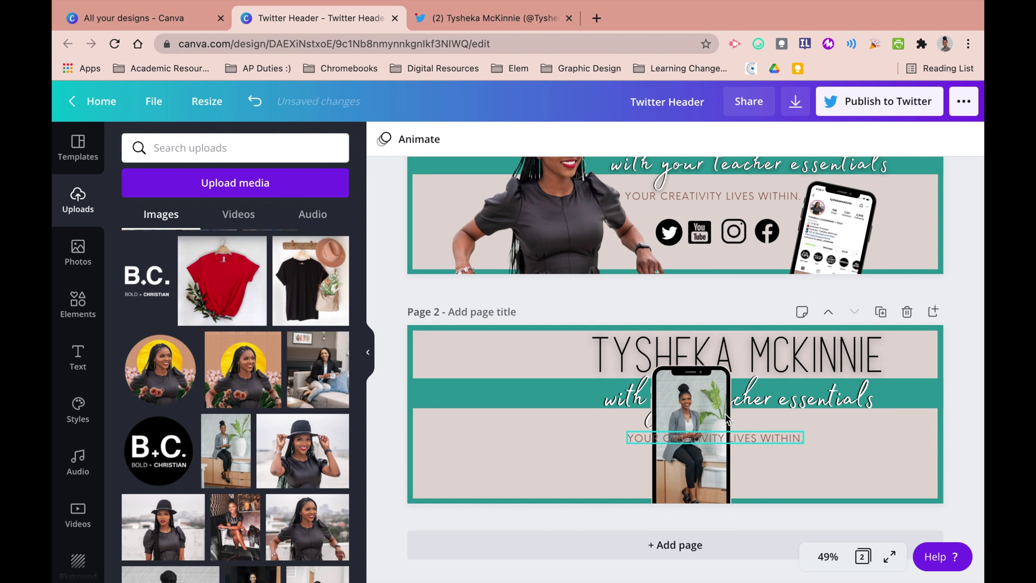
# - Shrink the phone, tilt it 16 degrees at page 2's lower right, and add the smiling portrait
pyautogui.moveTo(701, 399); pyautogui.dragTo(833, 388)
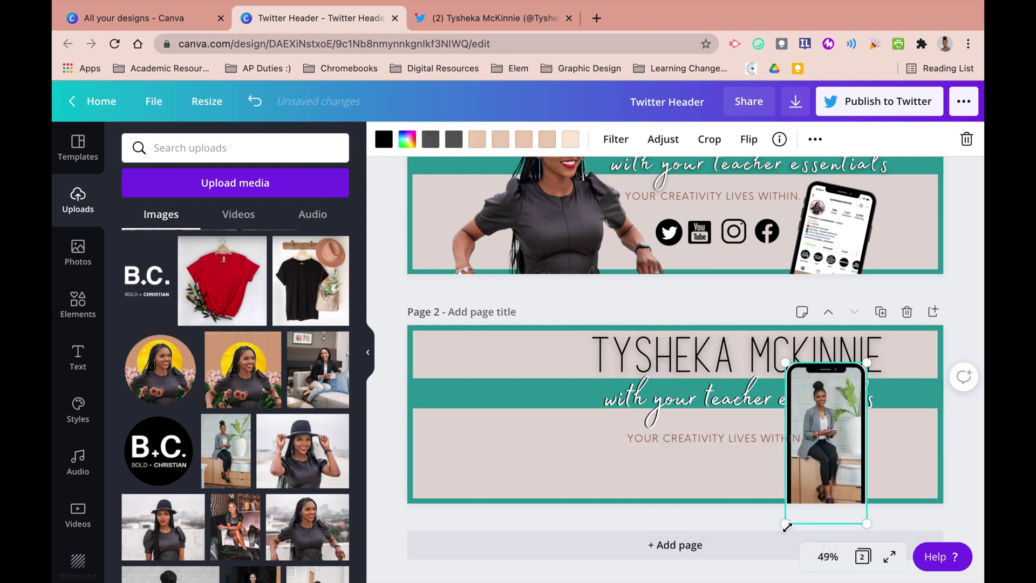
pyautogui.moveTo(808, 493)
pyautogui.mouseDown()
pyautogui.moveTo(779, 513)
pyautogui.moveTo(811, 487)
pyautogui.mouseUp()
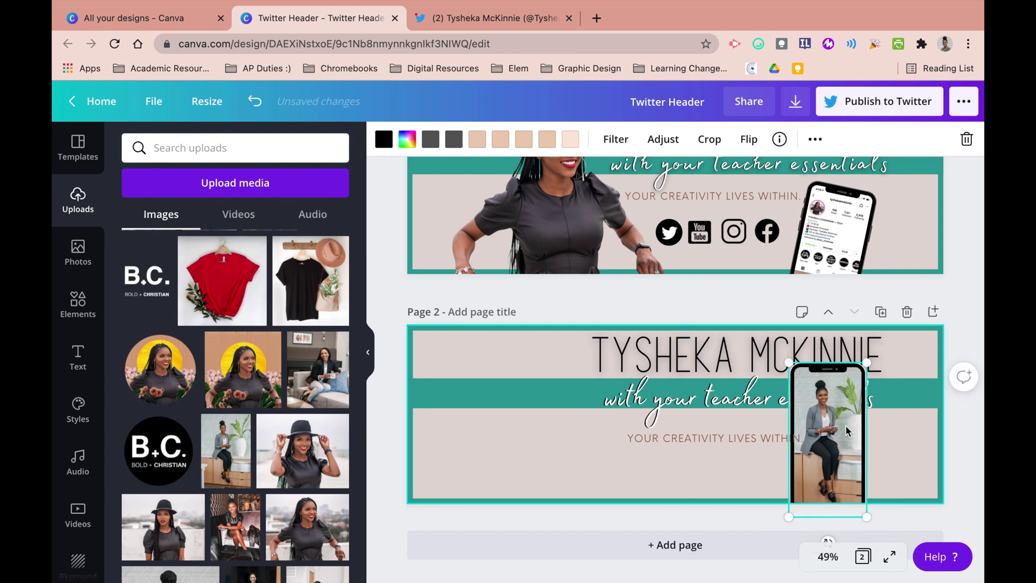
pyautogui.moveTo(828, 424); pyautogui.dragTo(827, 418)
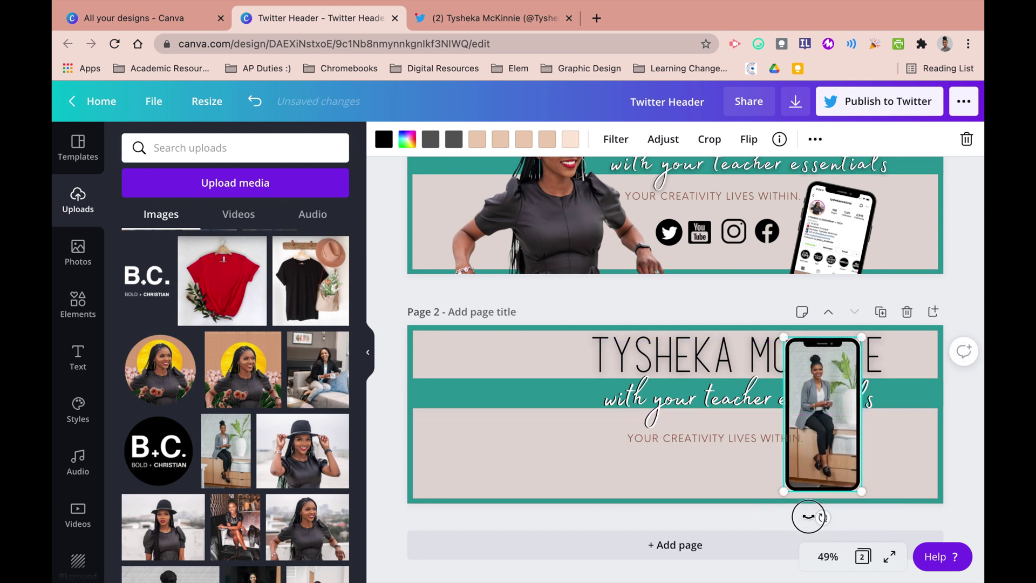
pyautogui.moveTo(803, 514); pyautogui.dragTo(798, 514)
pyautogui.moveTo(821, 425); pyautogui.dragTo(833, 497)
pyautogui.click(532, 431)
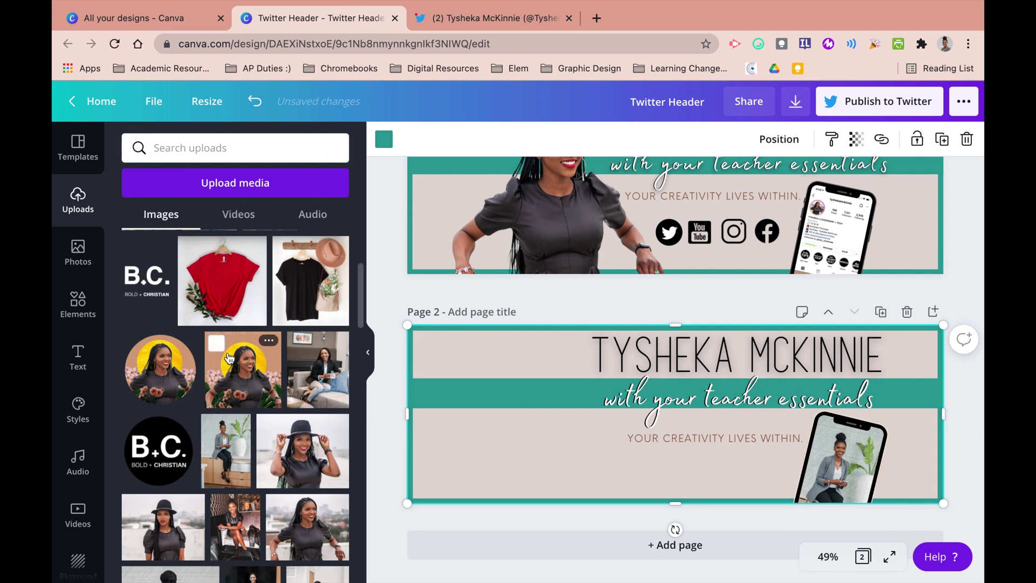
pyautogui.scroll(-3, 229, 359)
pyautogui.click(307, 442)
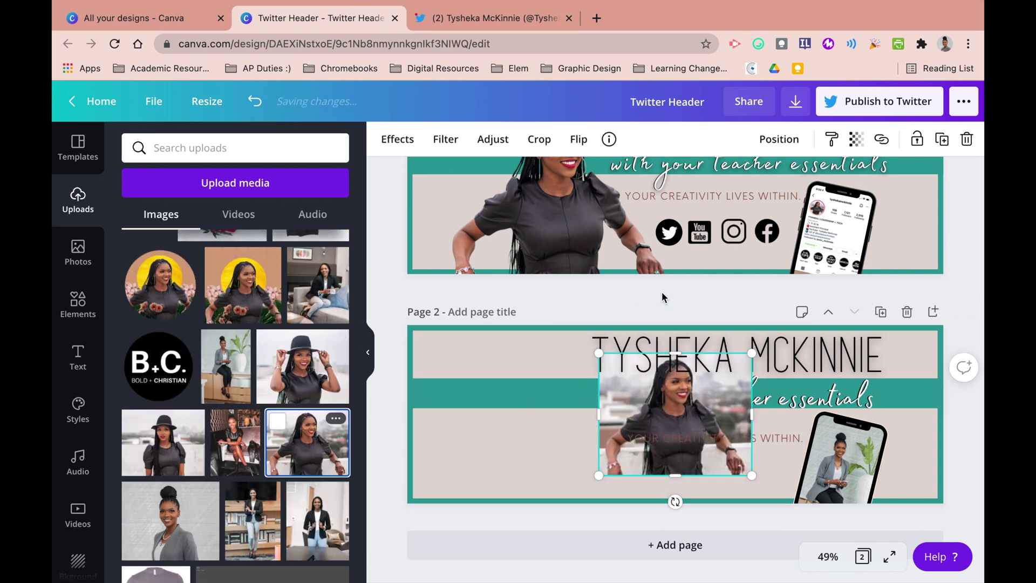
# - Remove the portrait's background, enlarge the cutout, and place it on page 2's left side
pyautogui.click(397, 139)
pyautogui.click(180, 202)
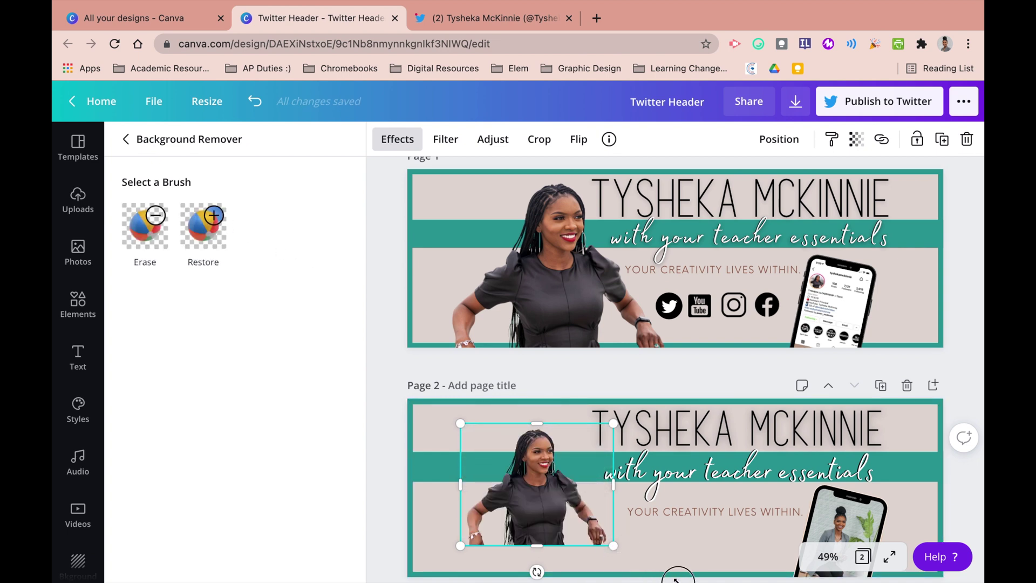
pyautogui.moveTo(675, 577); pyautogui.dragTo(771, 581)
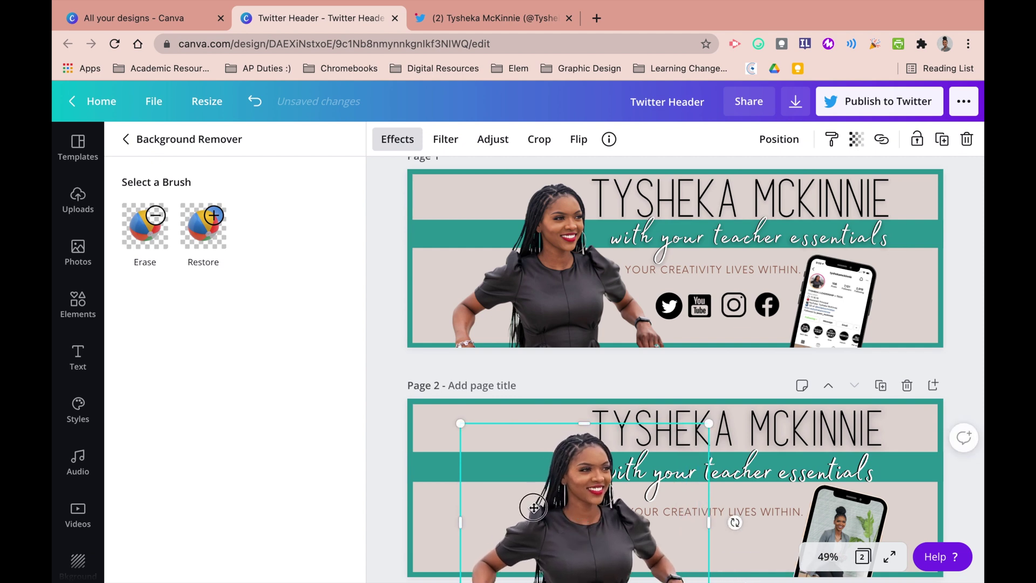
pyautogui.moveTo(533, 507)
pyautogui.mouseDown()
pyautogui.moveTo(502, 494)
pyautogui.moveTo(543, 502)
pyautogui.moveTo(534, 503)
pyautogui.mouseUp()
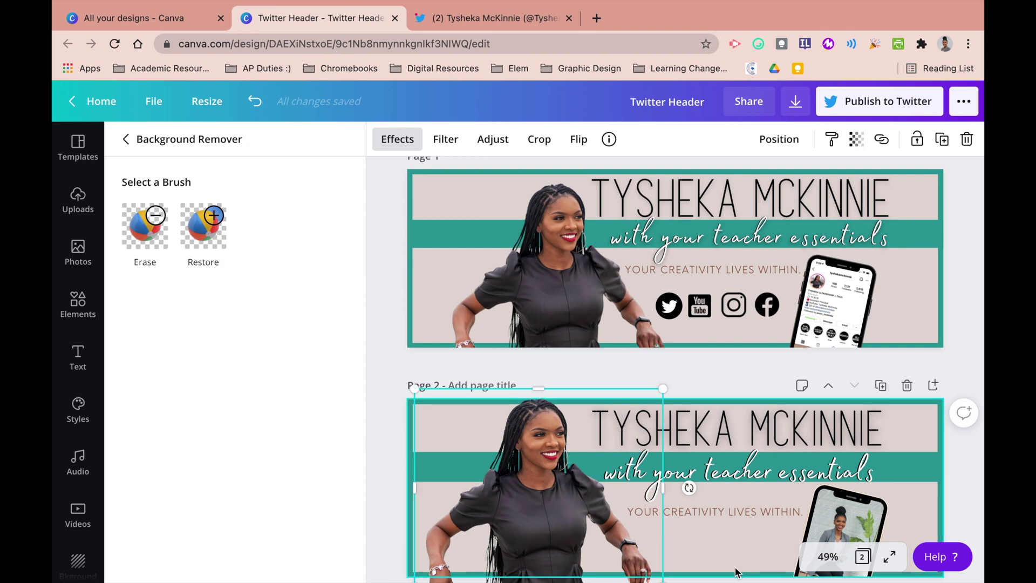
pyautogui.click(693, 557)
# - Search Elements for 'twitter' and 'youtube' and add the white circle Twitter icon and the red YouTube logo
pyautogui.click(87, 305)
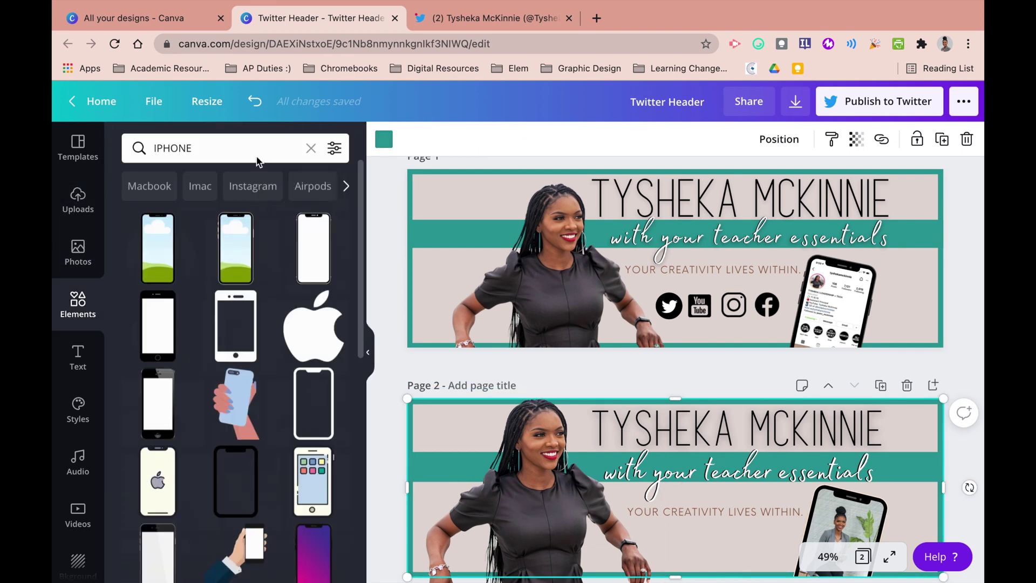
pyautogui.click(250, 148)
pyautogui.write('twitter')
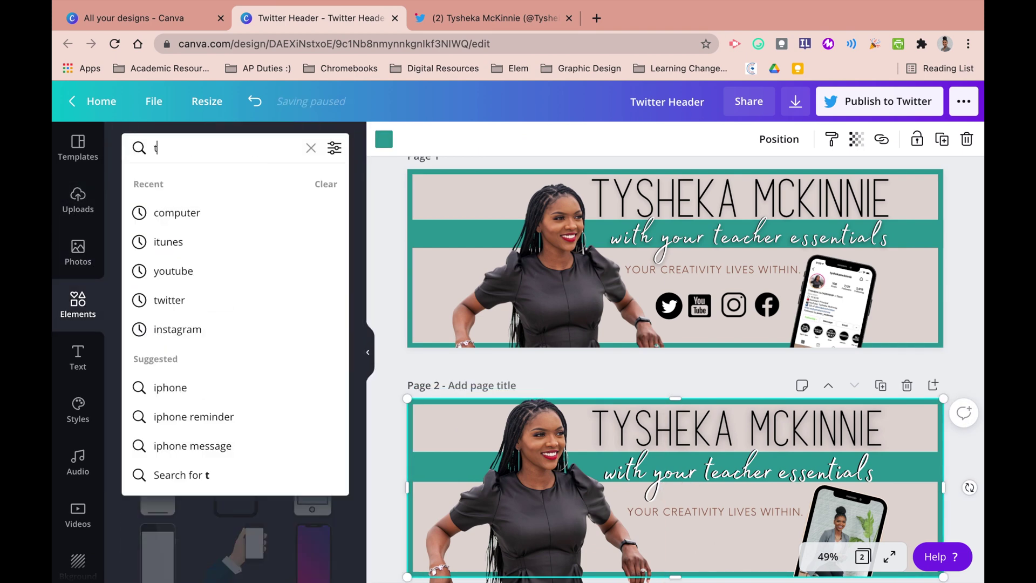
pyautogui.press('Return')
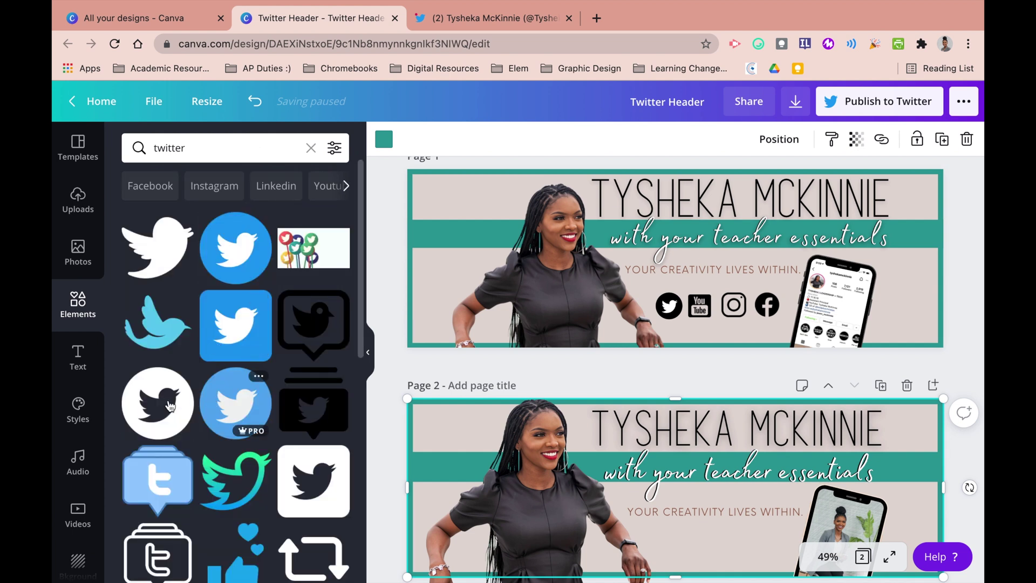
pyautogui.click(169, 405)
pyautogui.click(234, 143)
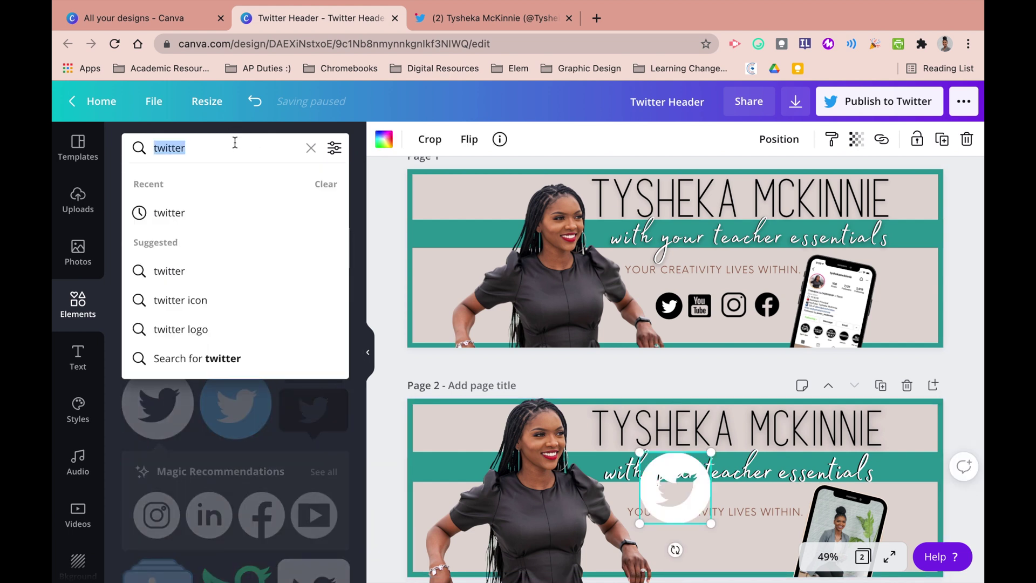
pyautogui.write('youtube')
pyautogui.press('Return')
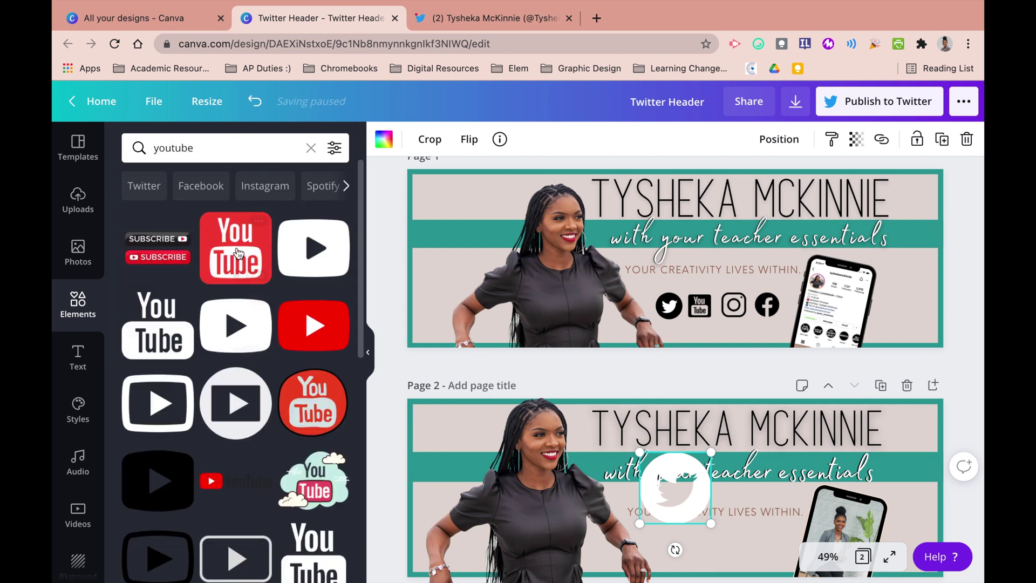
pyautogui.click(235, 247)
# - Search Elements for 'instagram' and 'facebook' and add the first icon from each
pyautogui.click(215, 147)
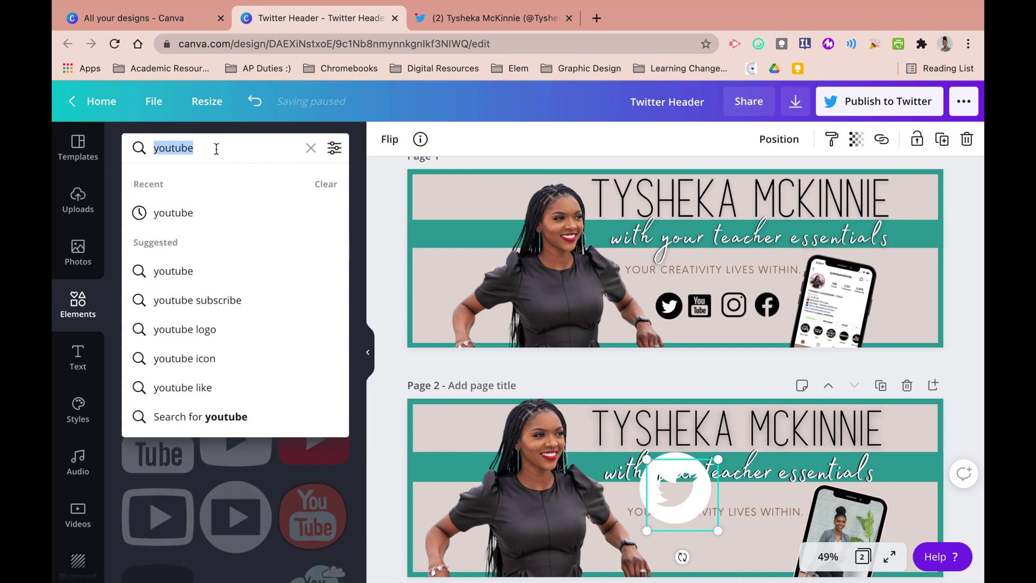
pyautogui.write('instagram')
pyautogui.press('Return')
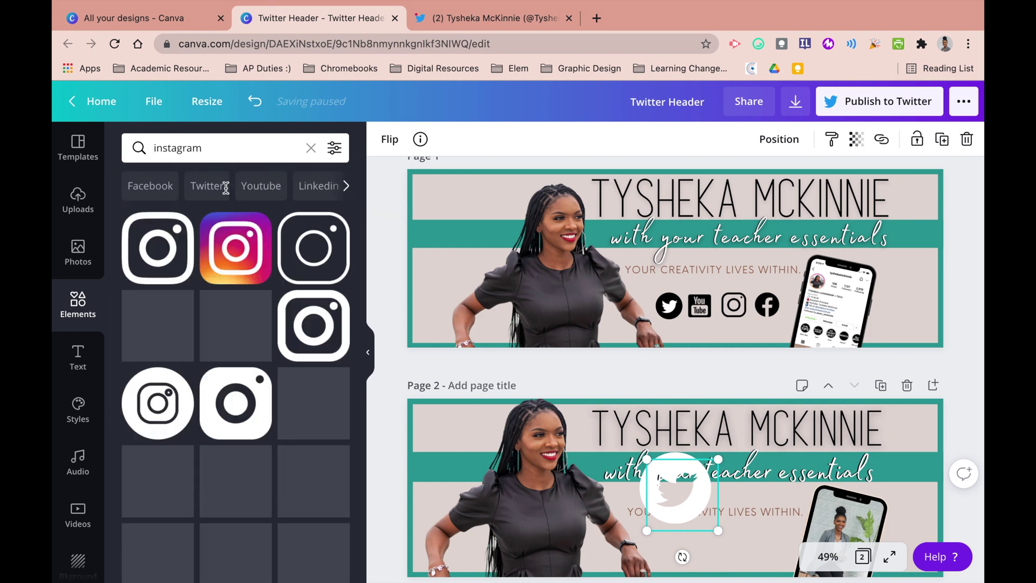
pyautogui.click(157, 248)
pyautogui.click(229, 148)
pyautogui.write('face')
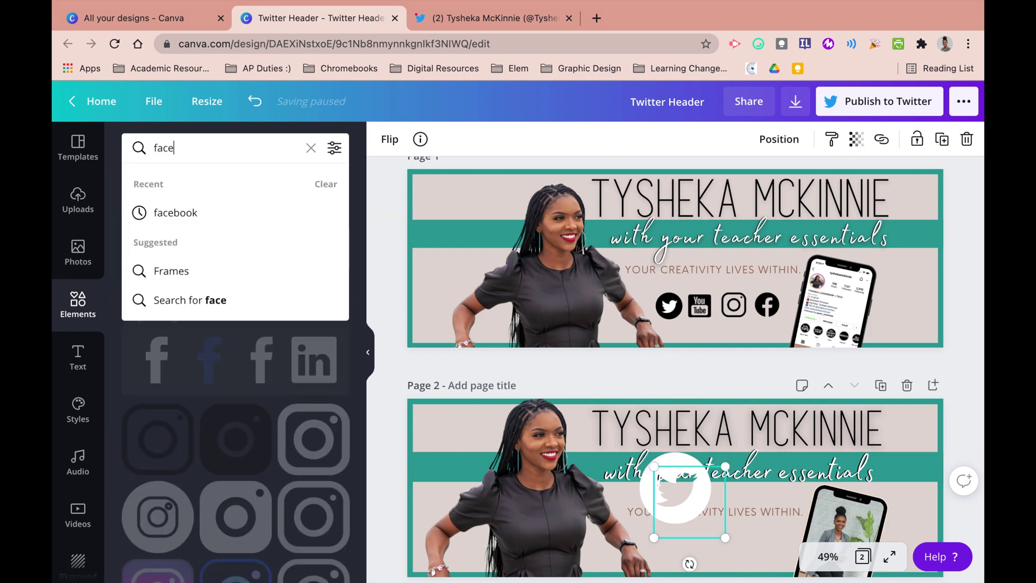
pyautogui.write('book')
pyautogui.press('Return')
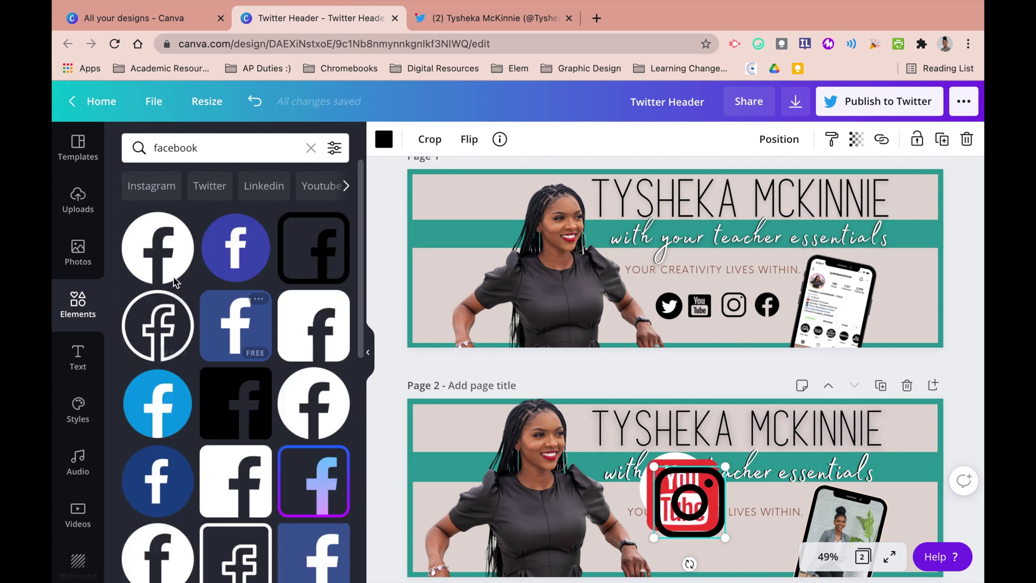
pyautogui.click(163, 265)
# - Move the Facebook icon to page 2's lower right and shrink the Instagram icon
pyautogui.moveTo(674, 490); pyautogui.dragTo(766, 553)
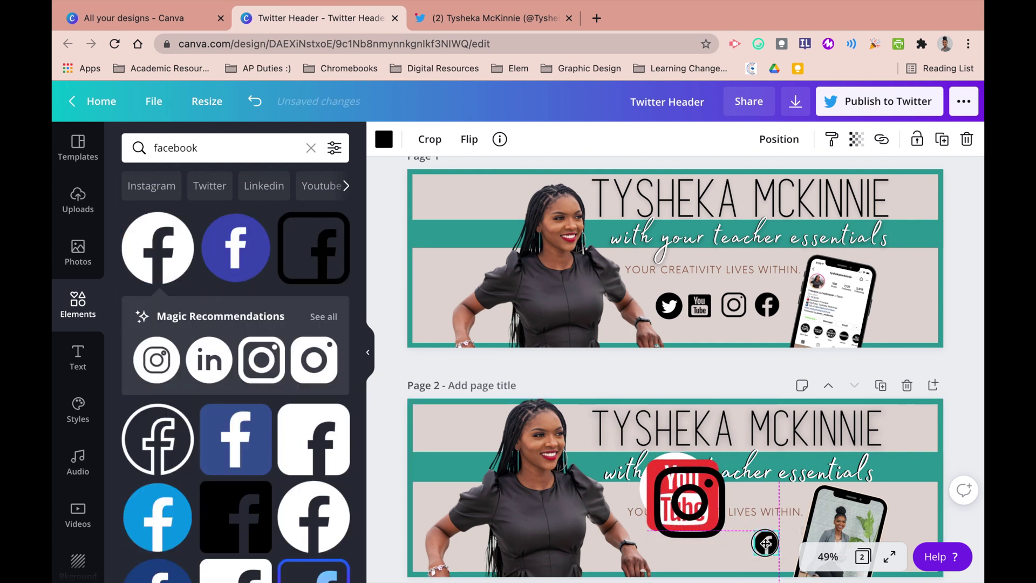
pyautogui.click(712, 485)
pyautogui.moveTo(724, 465); pyautogui.dragTo(744, 561)
pyautogui.click(683, 491)
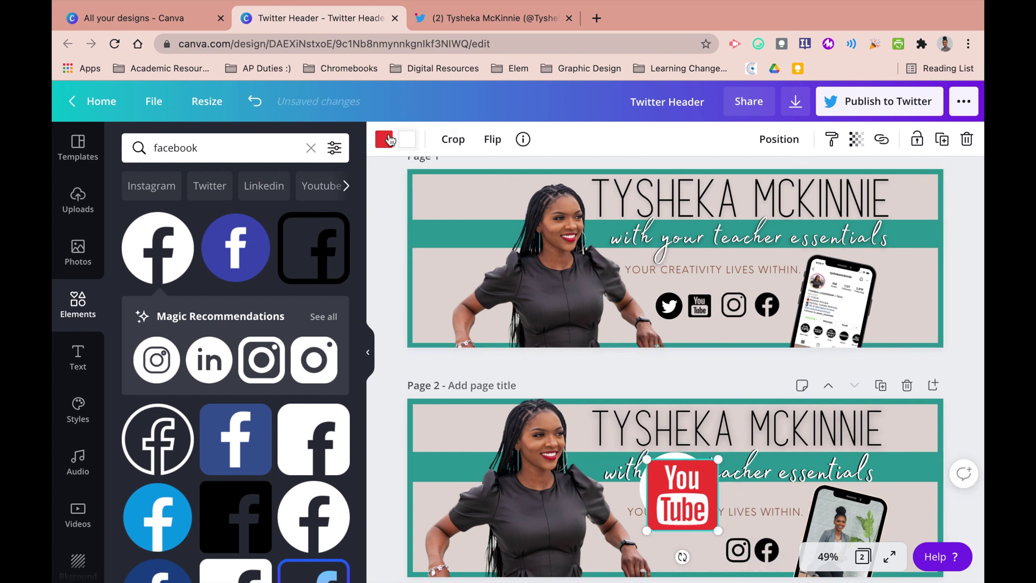
# - Make the YouTube and Twitter icons black and shrink them, YouTube to 55 × 55
pyautogui.click(389, 140)
pyautogui.click(136, 282)
pyautogui.moveTo(717, 459); pyautogui.dragTo(701, 542)
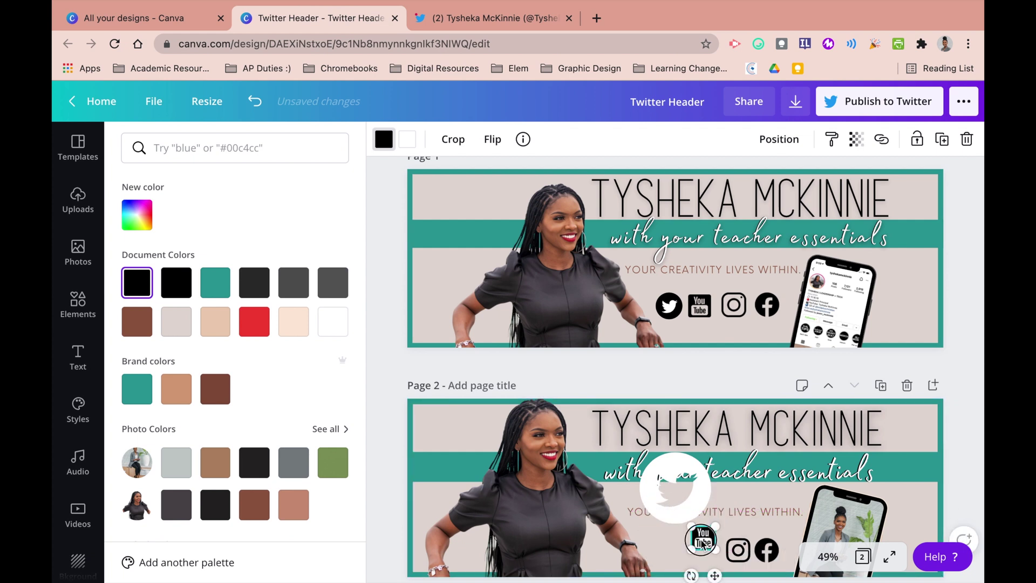
pyautogui.click(684, 505)
pyautogui.click(137, 282)
pyautogui.moveTo(709, 451); pyautogui.dragTo(681, 550)
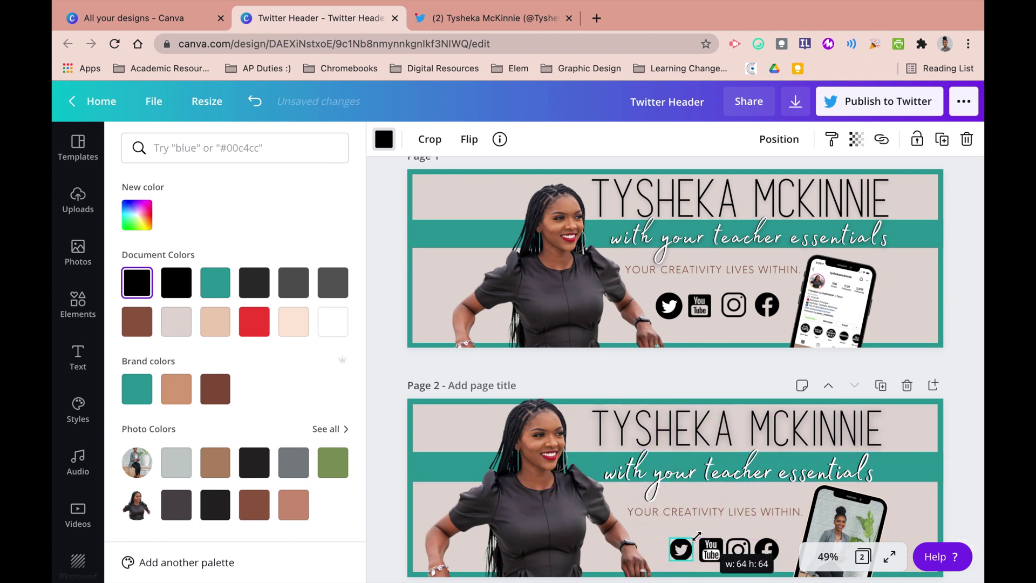
# - Line up Twitter, YouTube, Instagram and Facebook in one row beneath the tagline
pyautogui.moveTo(694, 556); pyautogui.dragTo(693, 556)
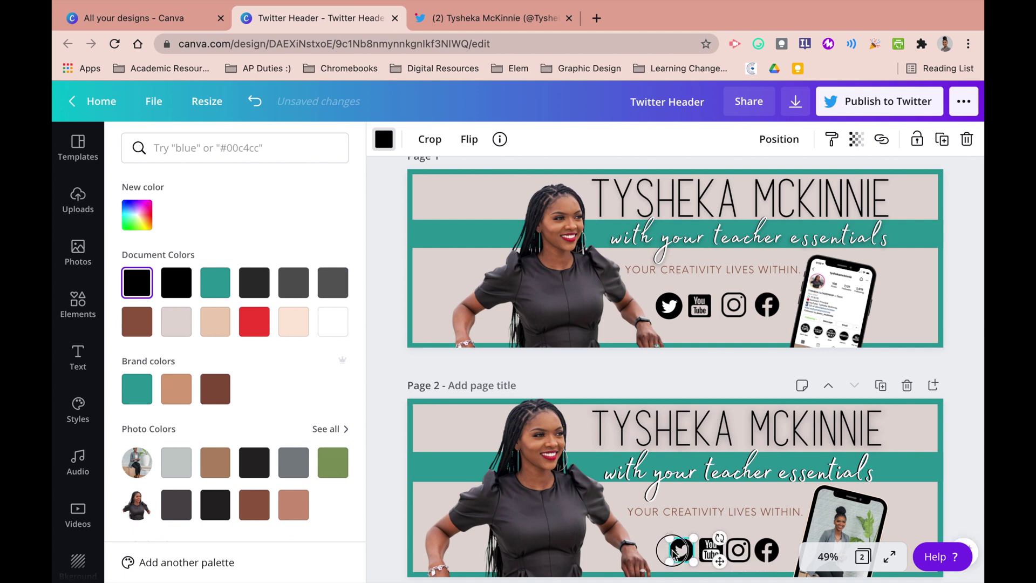
pyautogui.click(708, 552)
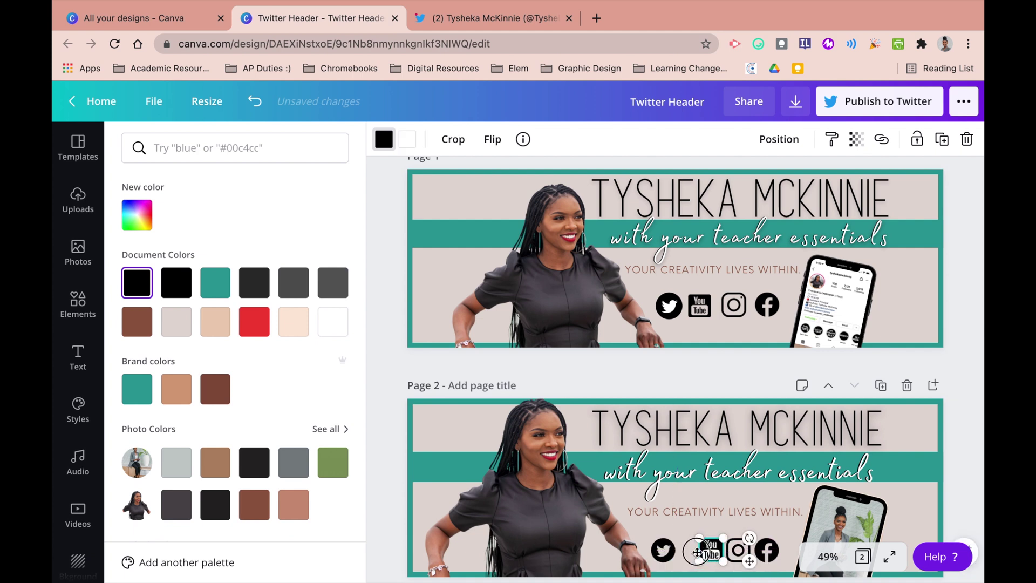
pyautogui.click(740, 550)
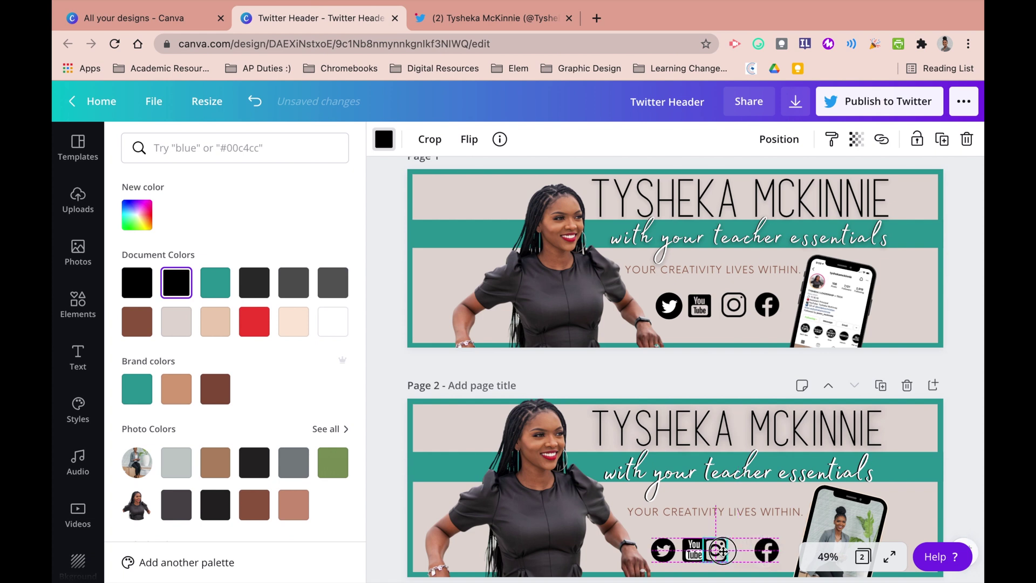
pyautogui.moveTo(732, 551); pyautogui.dragTo(764, 550)
pyautogui.click(723, 534)
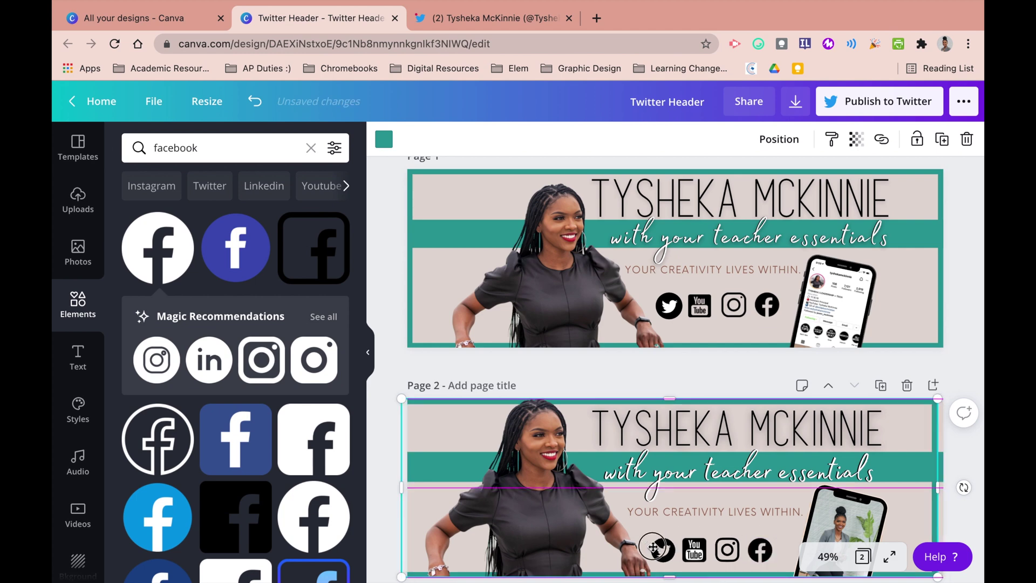
# - Undo the last change to page 2 and bring up the download options
pyautogui.click(255, 101)
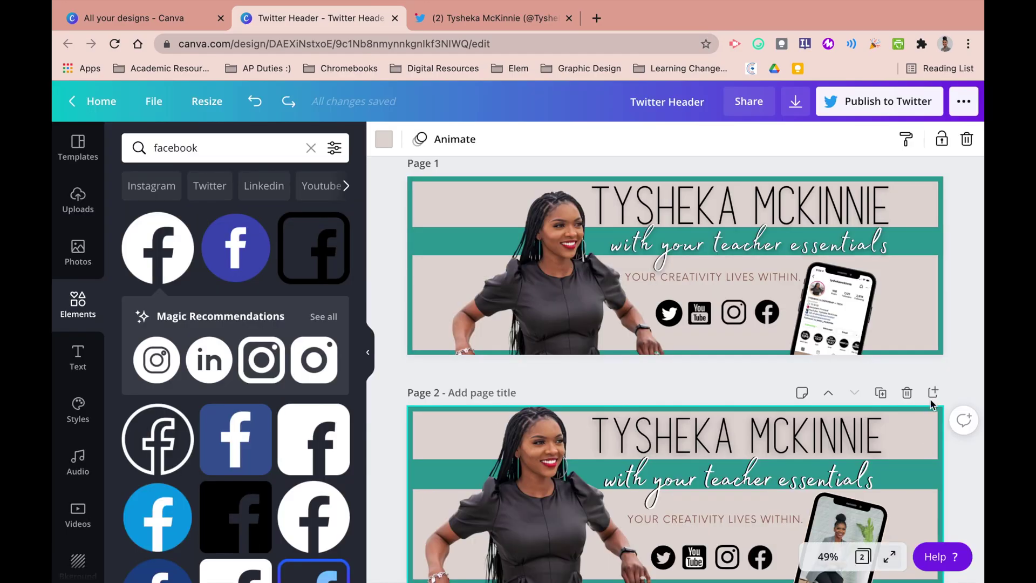
pyautogui.click(794, 101)
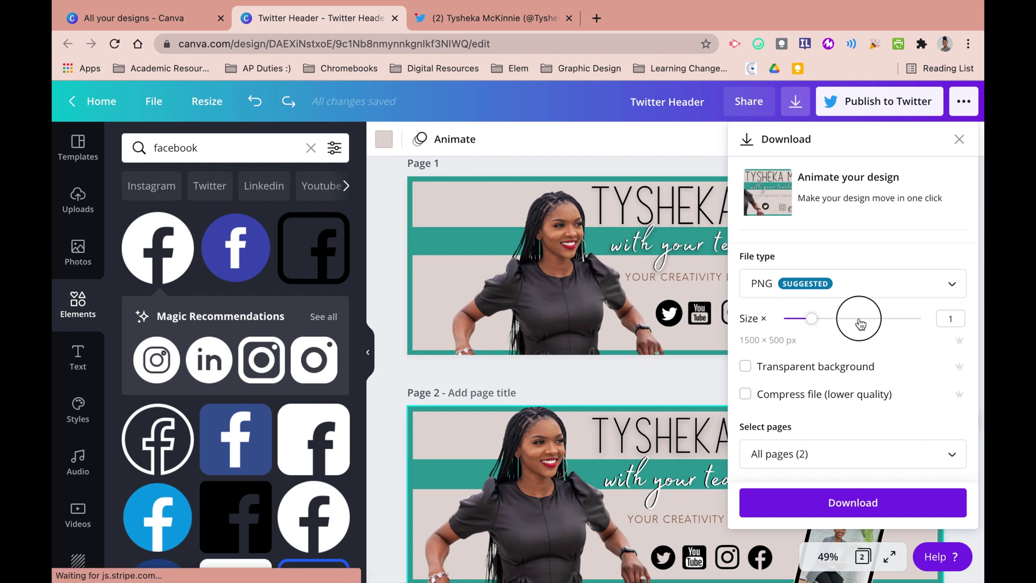
# - Set the PNG download to Page 2 only at size 3, 4500 × 1500 px
pyautogui.moveTo(860, 323); pyautogui.dragTo(924, 322)
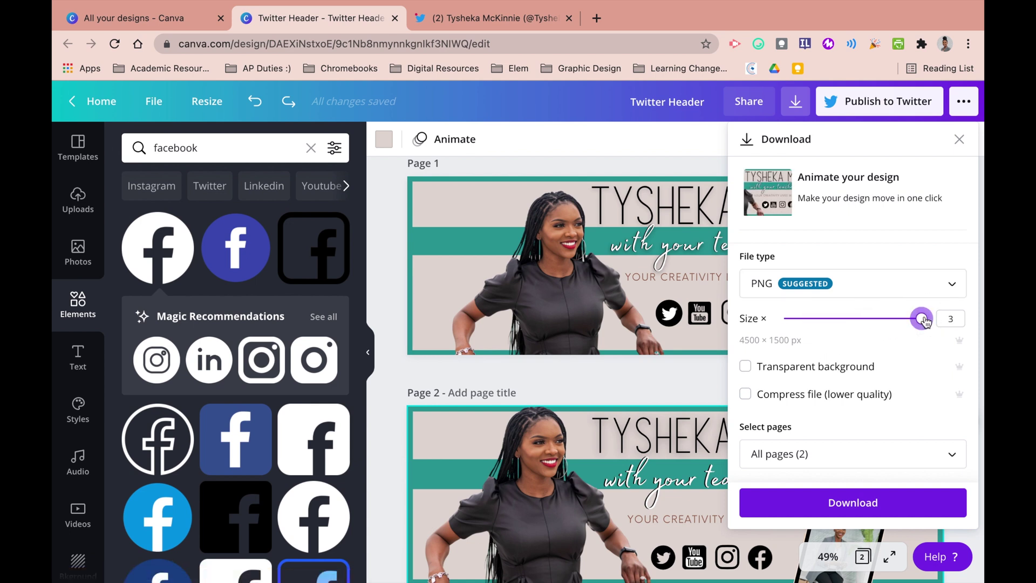
pyautogui.click(863, 456)
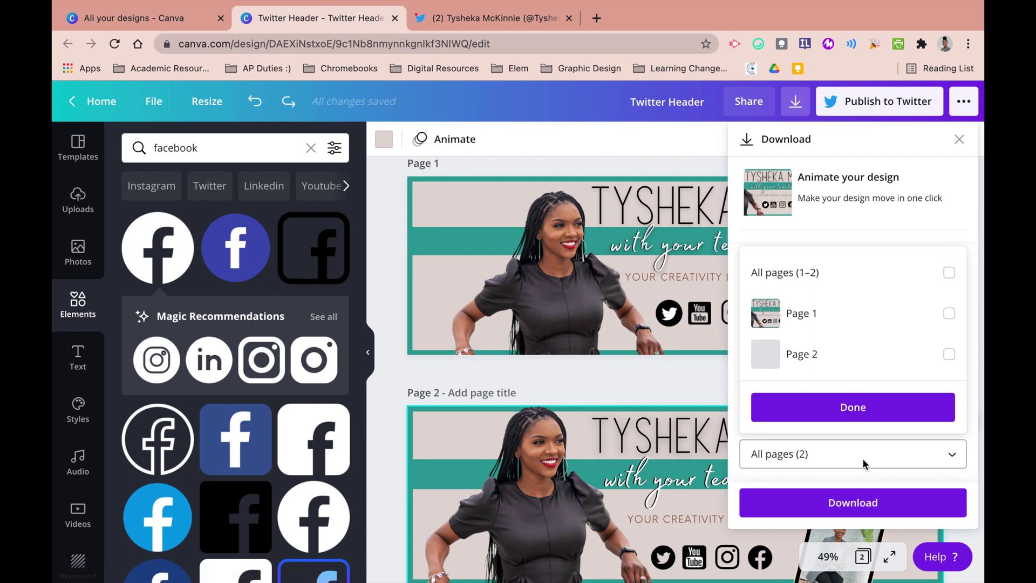
pyautogui.click(853, 376)
pyautogui.click(855, 406)
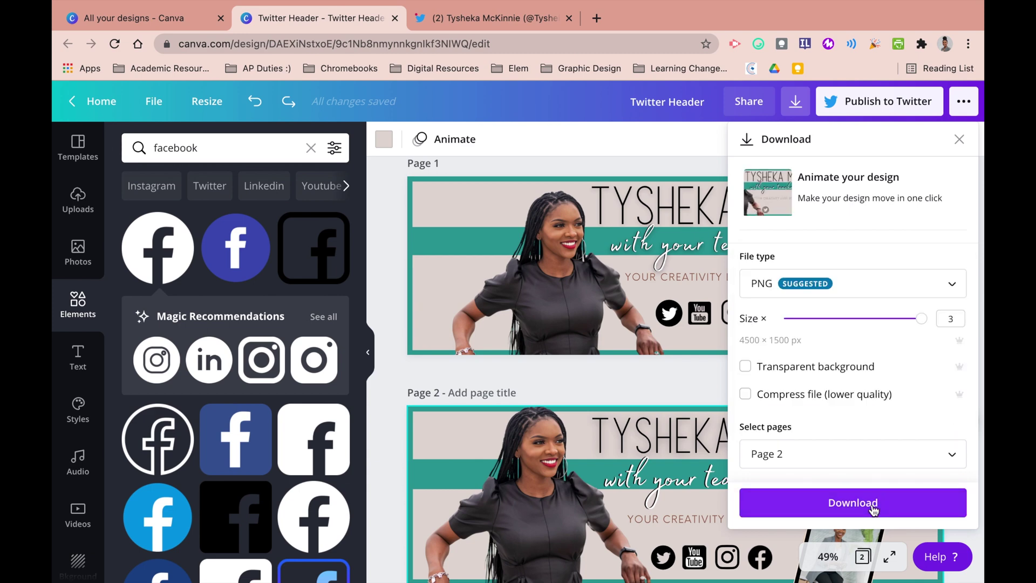